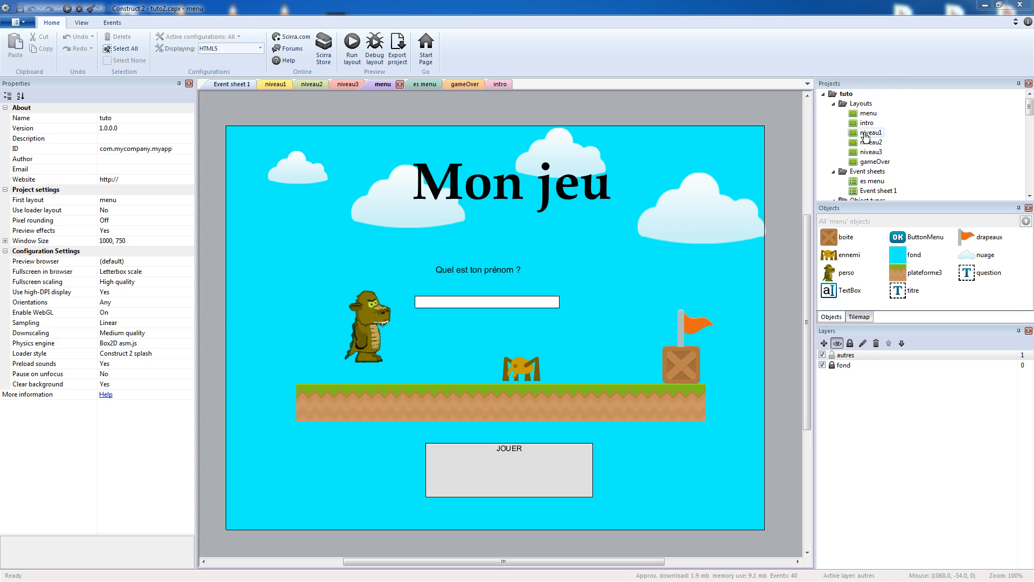
Add a new layout to the project without an event sheet.
click(349, 86)
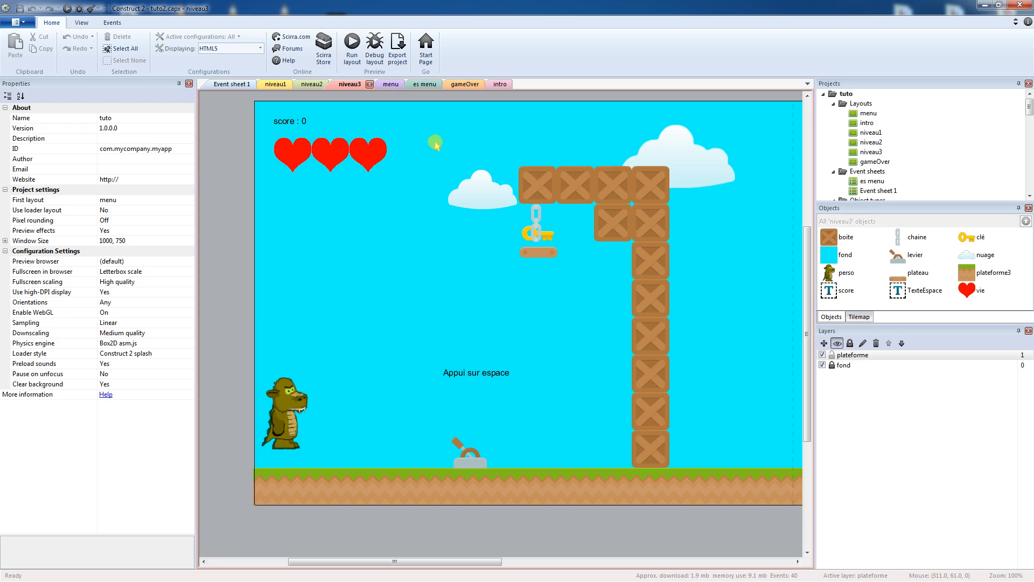
right_click(861, 103)
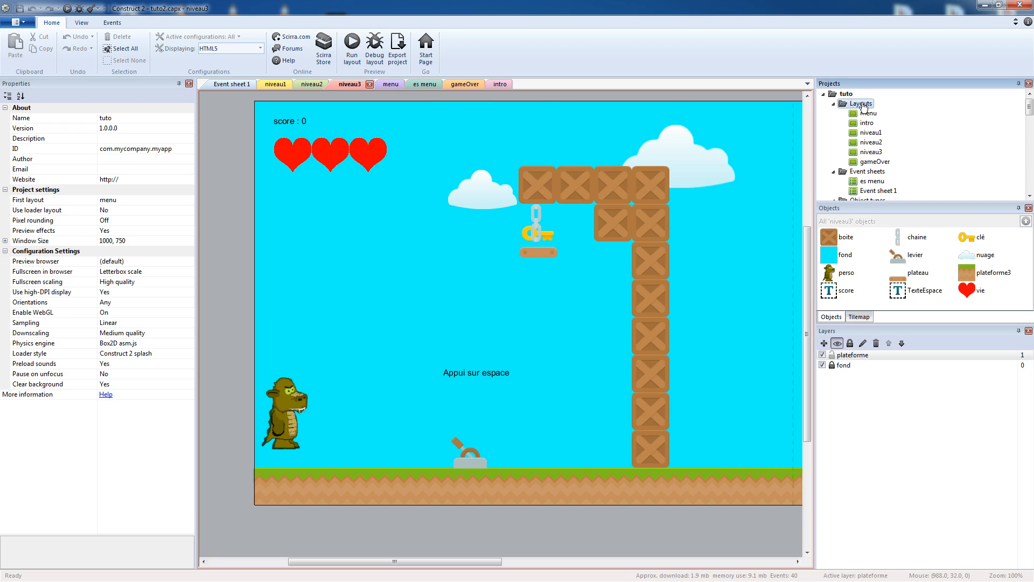
click(894, 110)
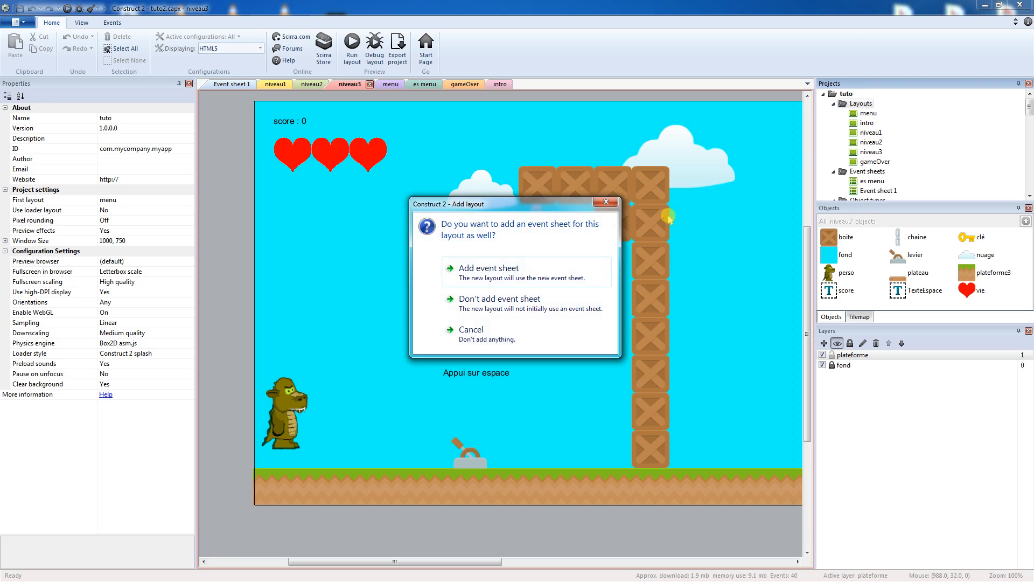
click(502, 302)
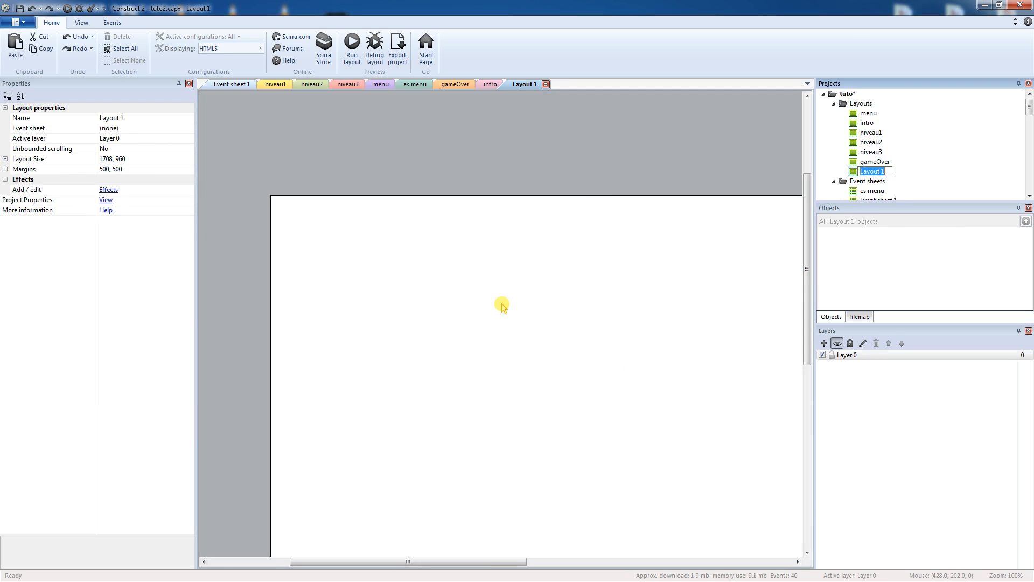
Set the new layout's size to 2000, 750.
double_click(106, 158)
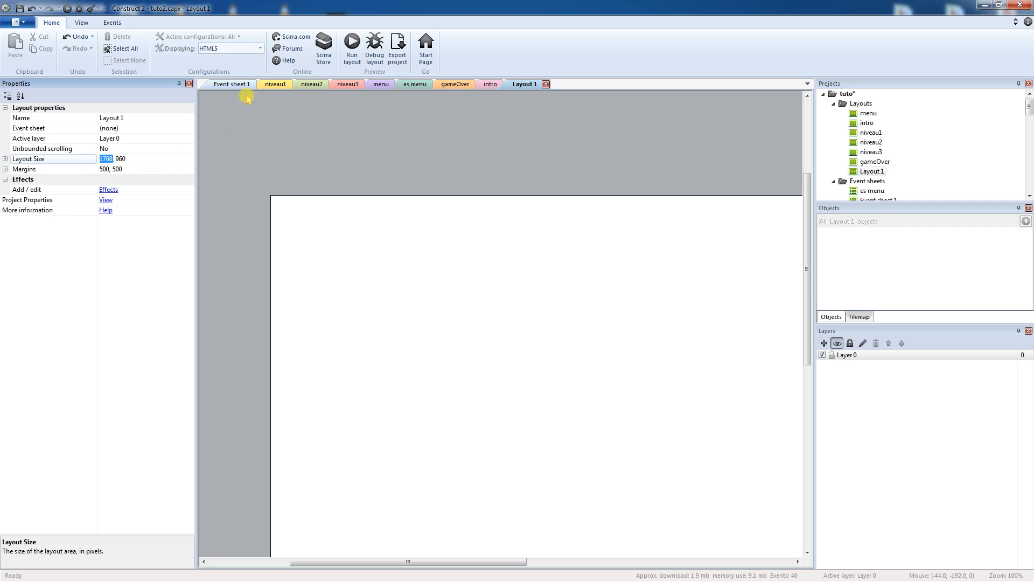
text(2000, 75)
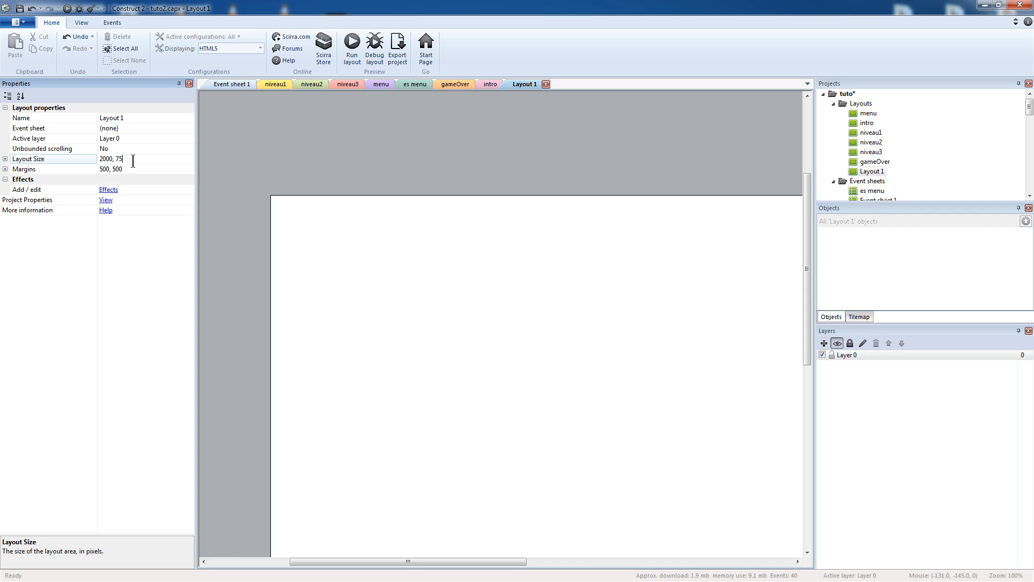
key(Return)
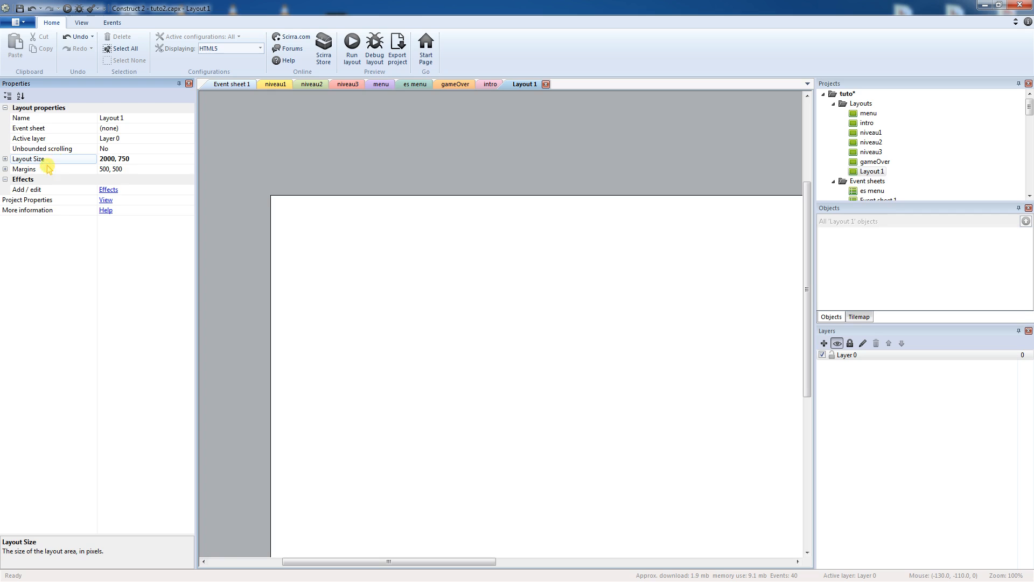
right_click(873, 171)
click(898, 202)
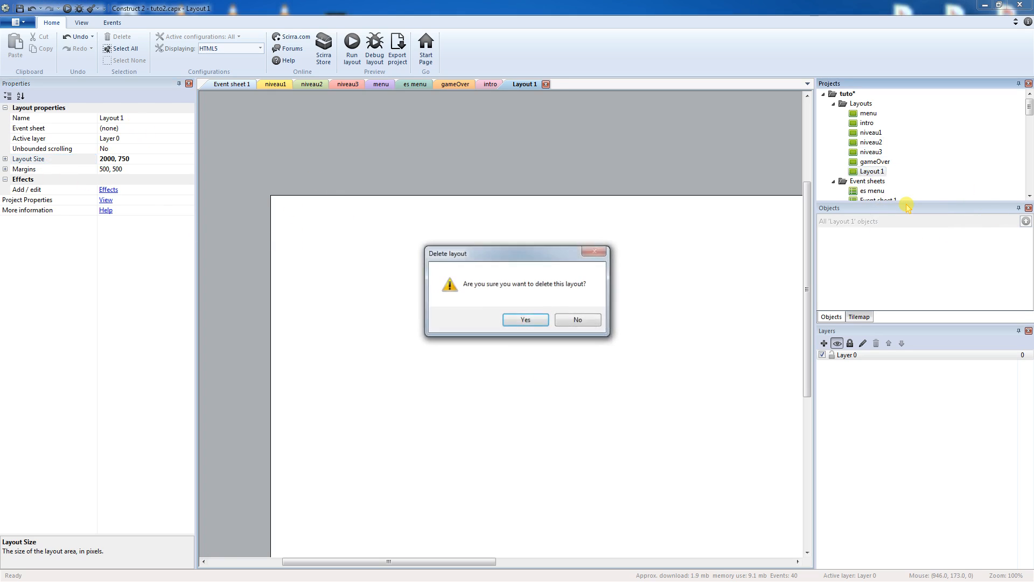
click(579, 320)
Rename the new layout as niveau4.
right_click(880, 173)
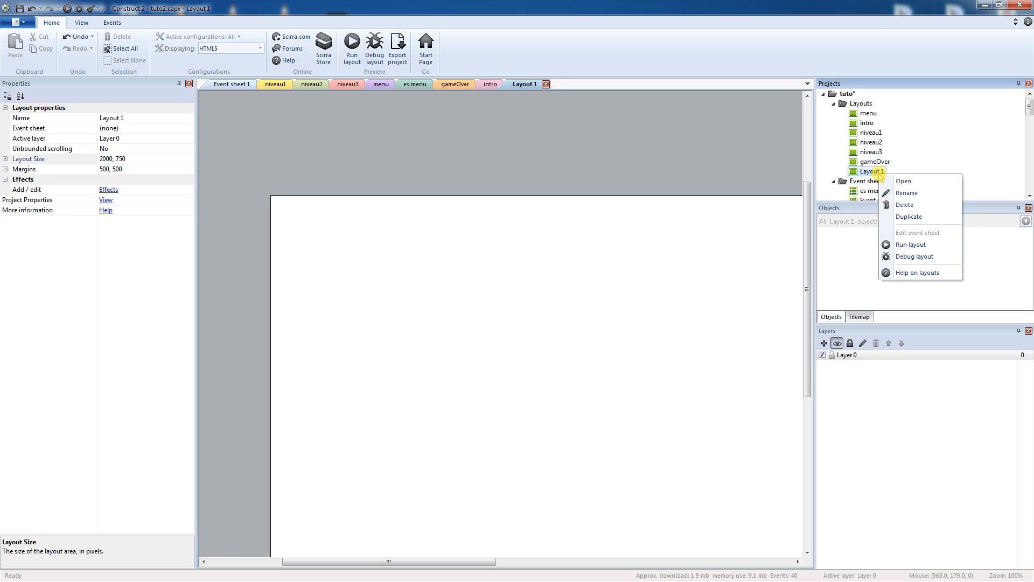
click(898, 192)
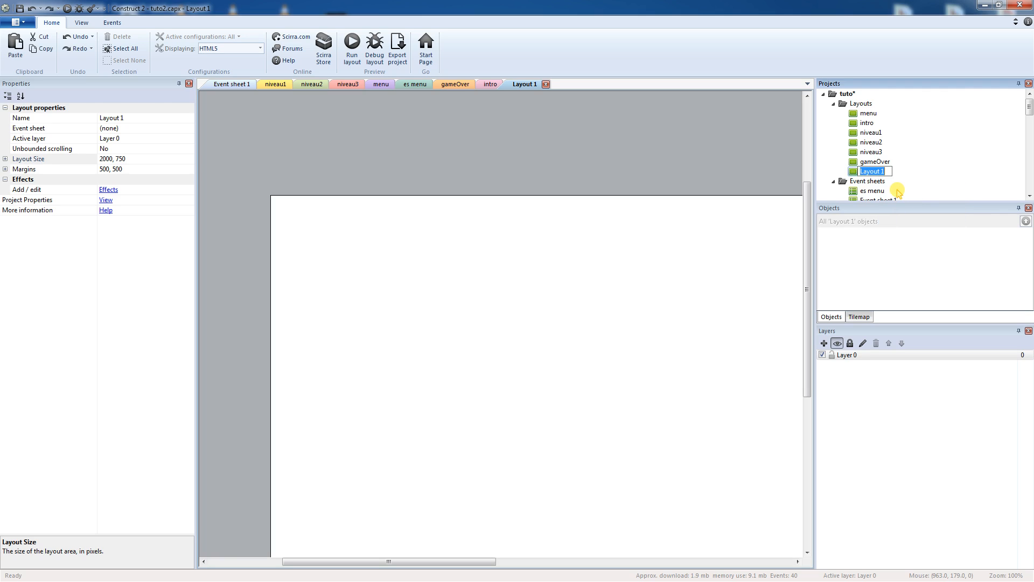
text(niveau4)
key(Return)
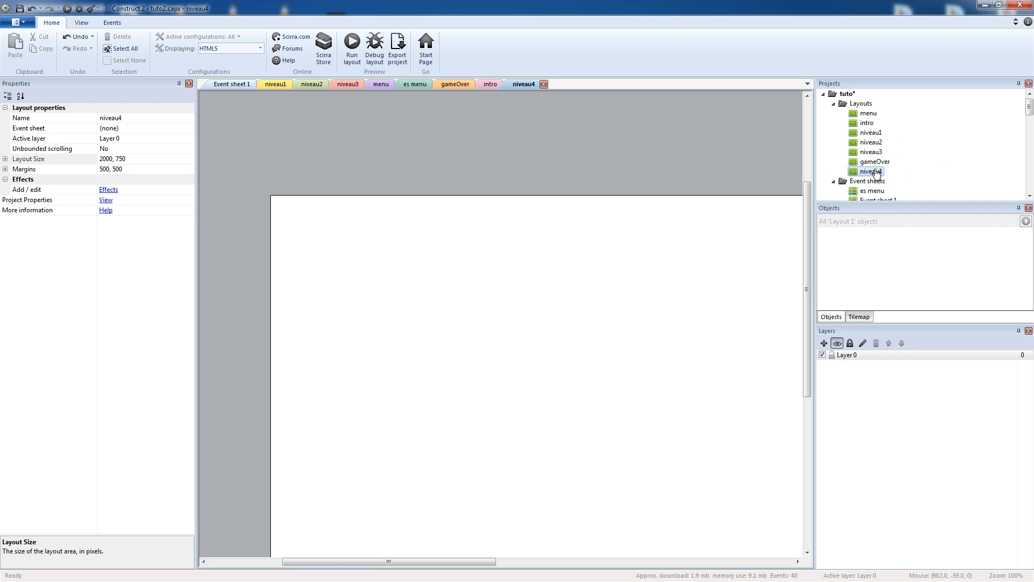
Rename the only layer of the niveau4 layout as fond.
scroll(561, 261, down, 3)
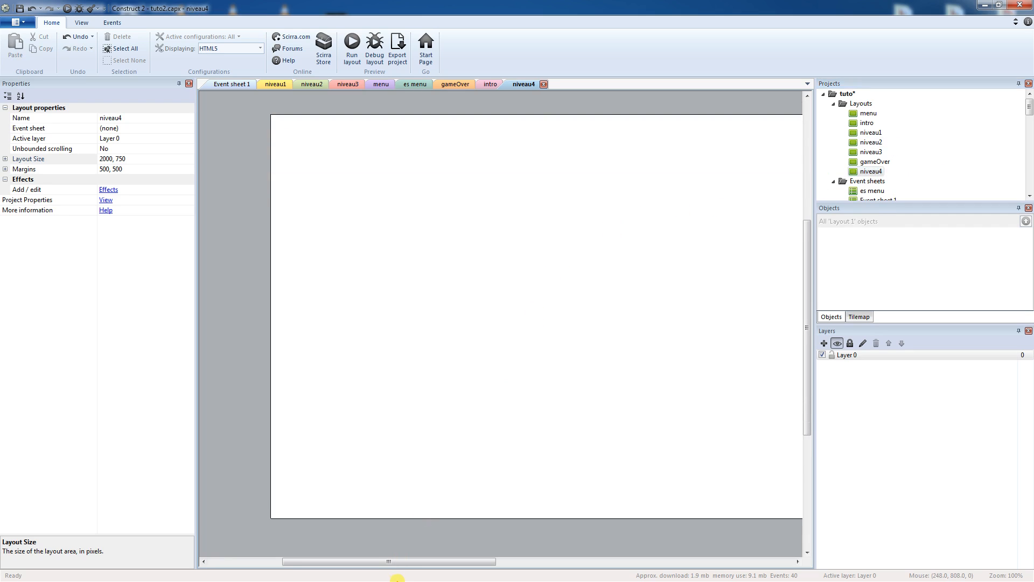
mouse_move(409, 565)
mouse_down()
mouse_move(495, 566)
mouse_move(397, 567)
mouse_move(416, 568)
mouse_up()
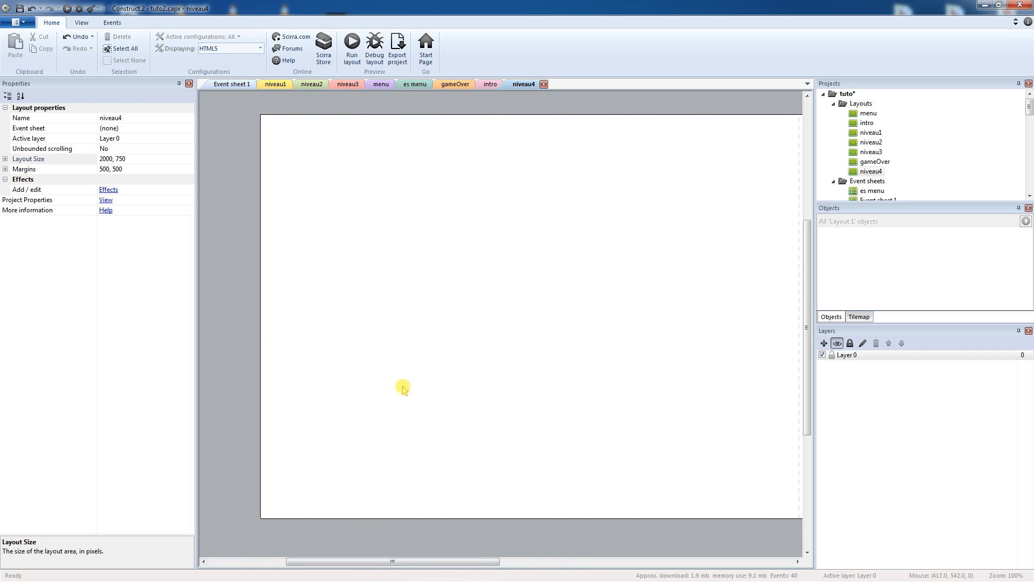
click(844, 356)
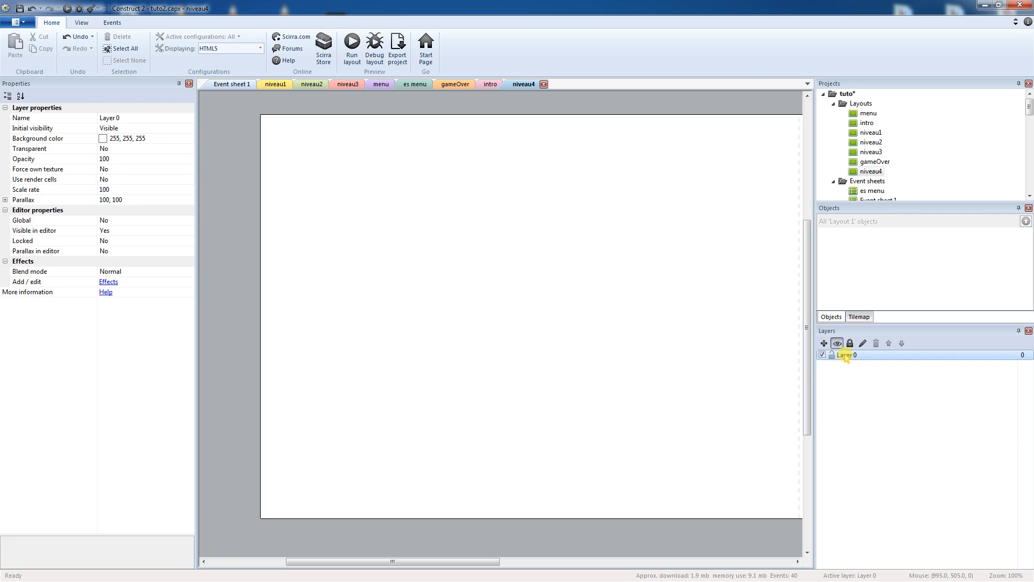
right_click(845, 355)
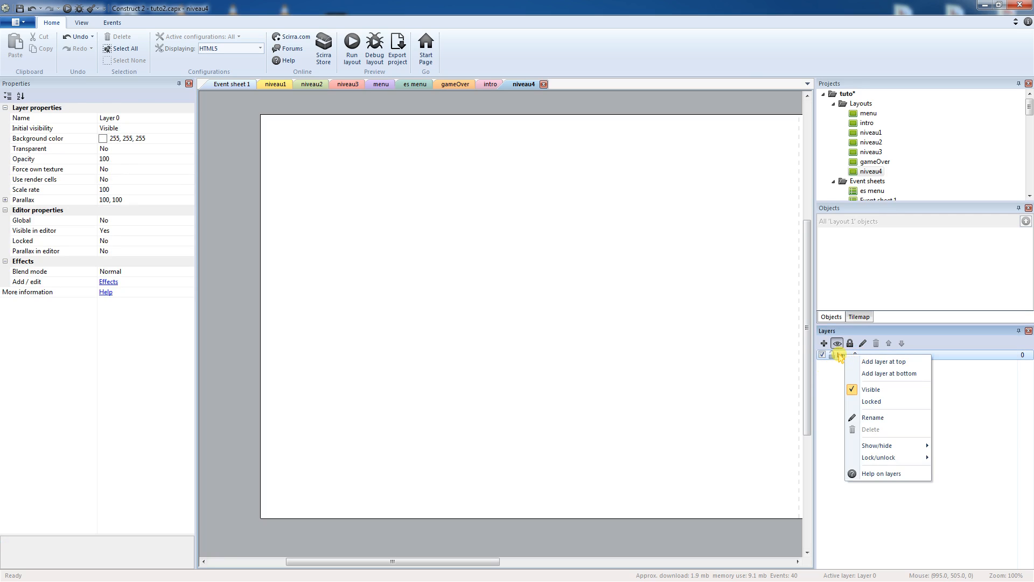
click(866, 417)
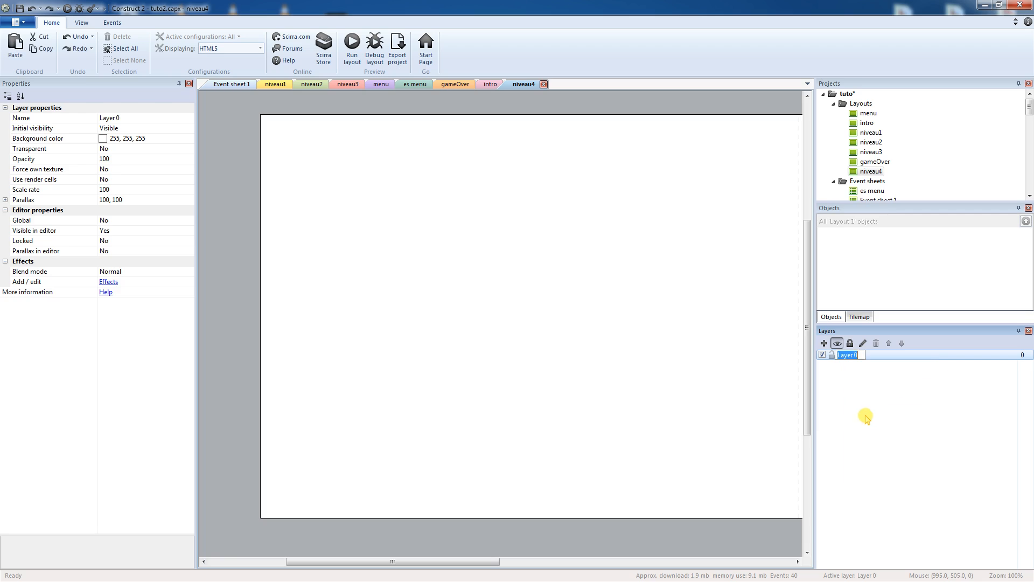
text(fond)
key(Return)
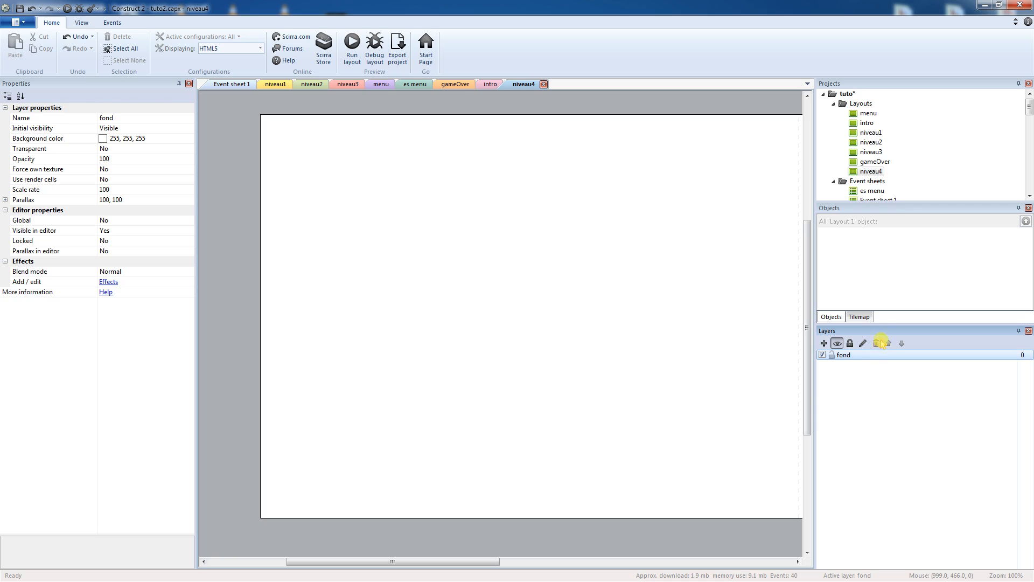
Insert a Tiled Background object named fond4 on the fond layer, at about 140, 172 in the layout.
right_click(370, 218)
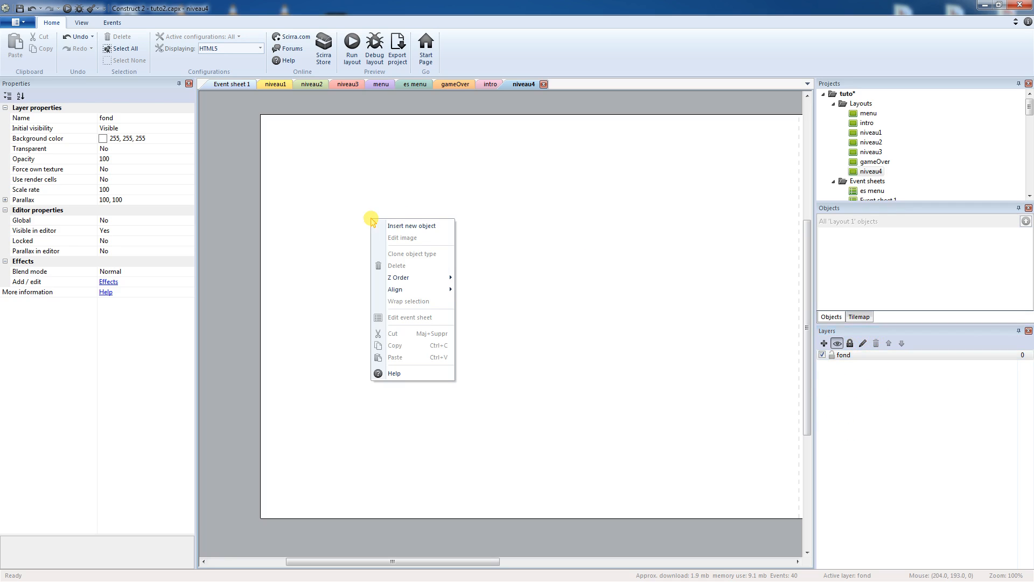
click(399, 225)
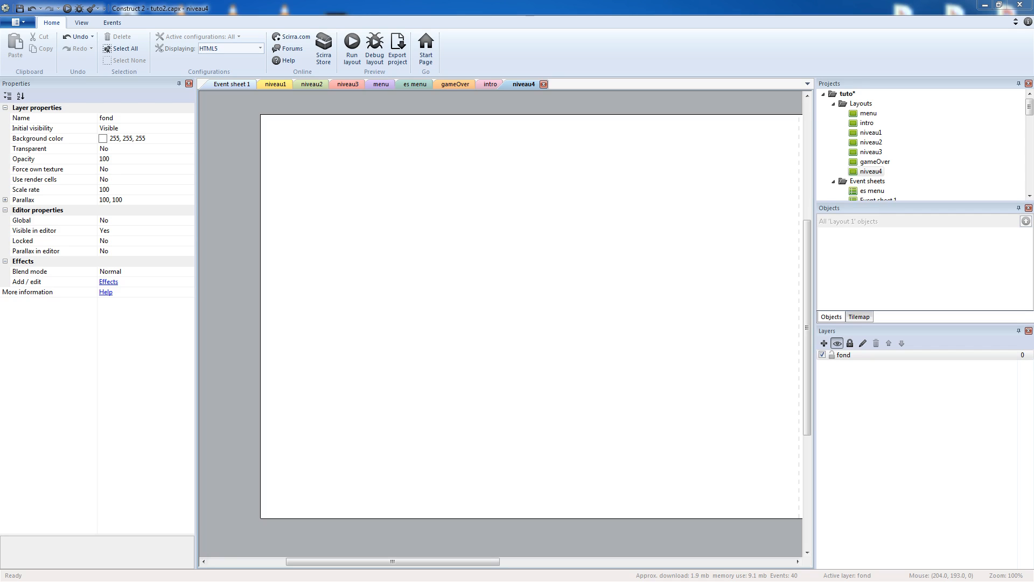
double_click(290, 319)
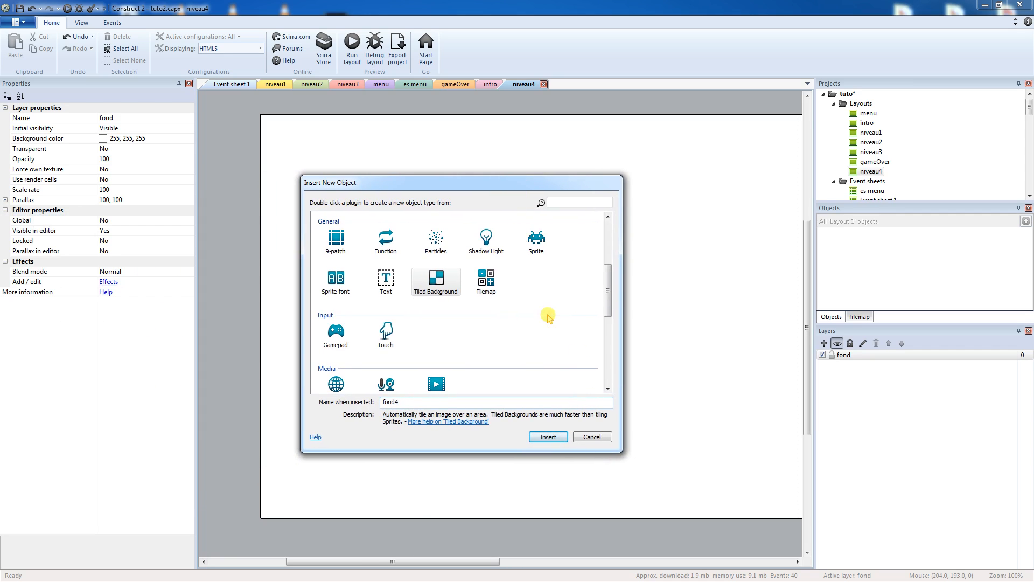
click(547, 436)
click(337, 208)
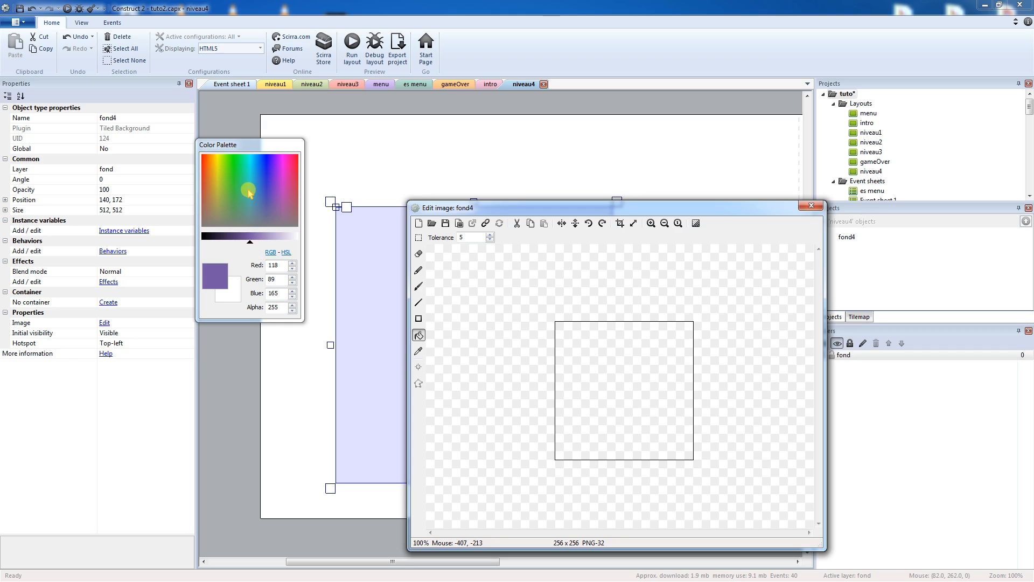
Fill the fond4 image with a grey of red 124, green 130, blue 125 and close the image editor.
click(250, 221)
mouse_move(251, 221)
mouse_down()
mouse_move(267, 220)
mouse_move(213, 221)
mouse_move(236, 223)
mouse_up()
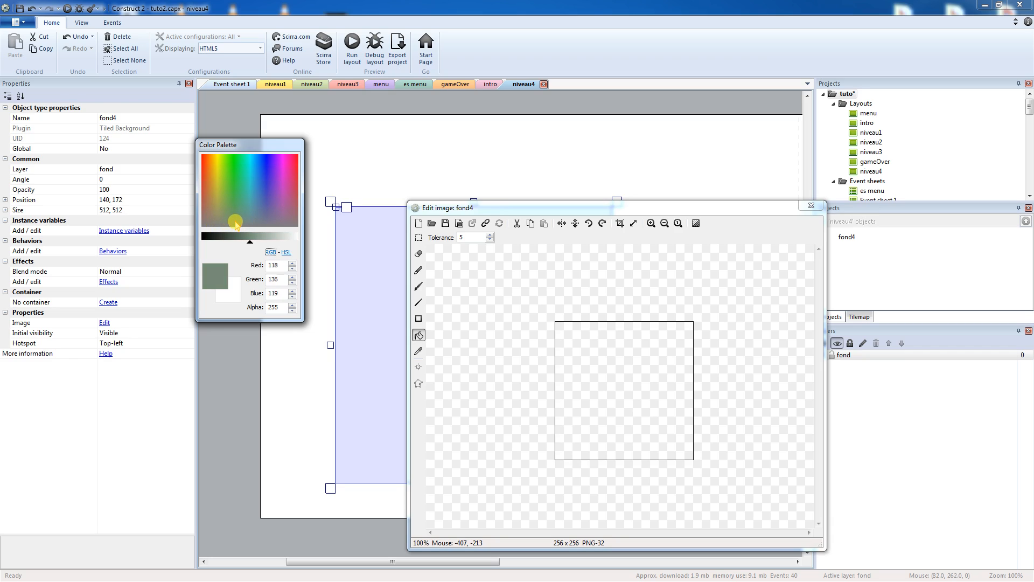
click(235, 236)
click(236, 225)
click(629, 384)
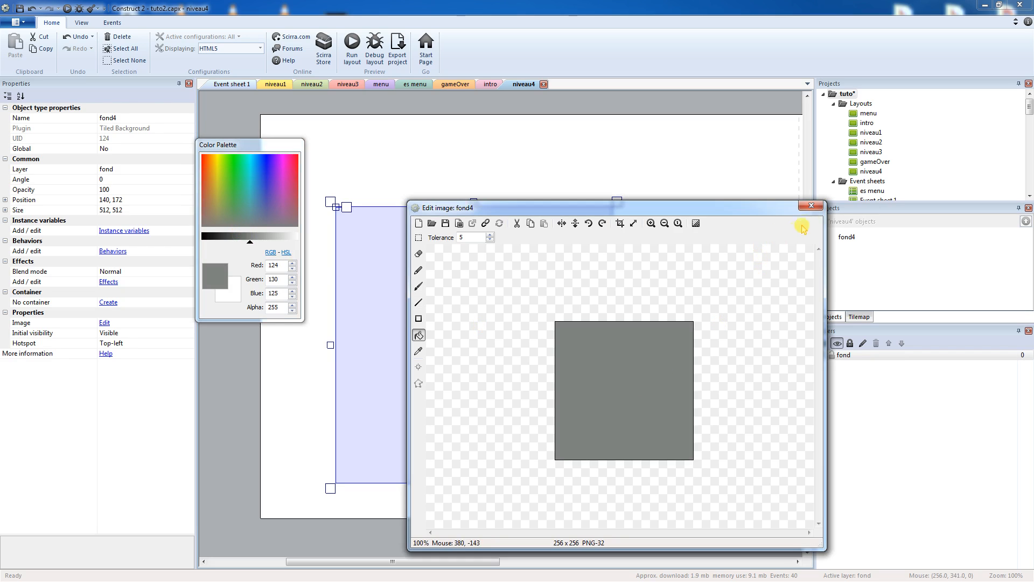
click(811, 206)
Position the fond4 background at 0, 0 and set its size to 2000, 750 so it covers the layout.
drag(485, 349, 410, 258)
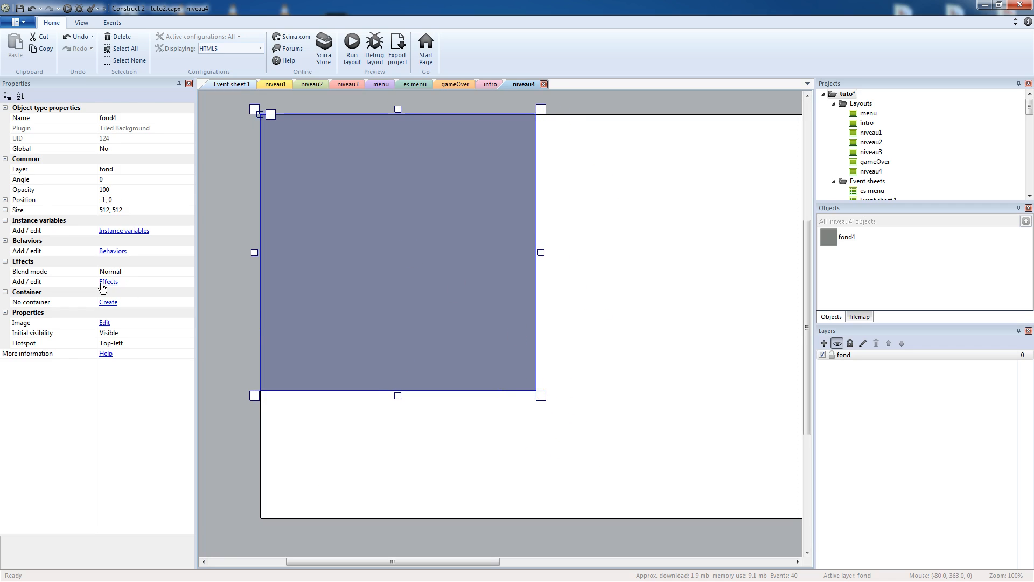
click(108, 189)
click(114, 200)
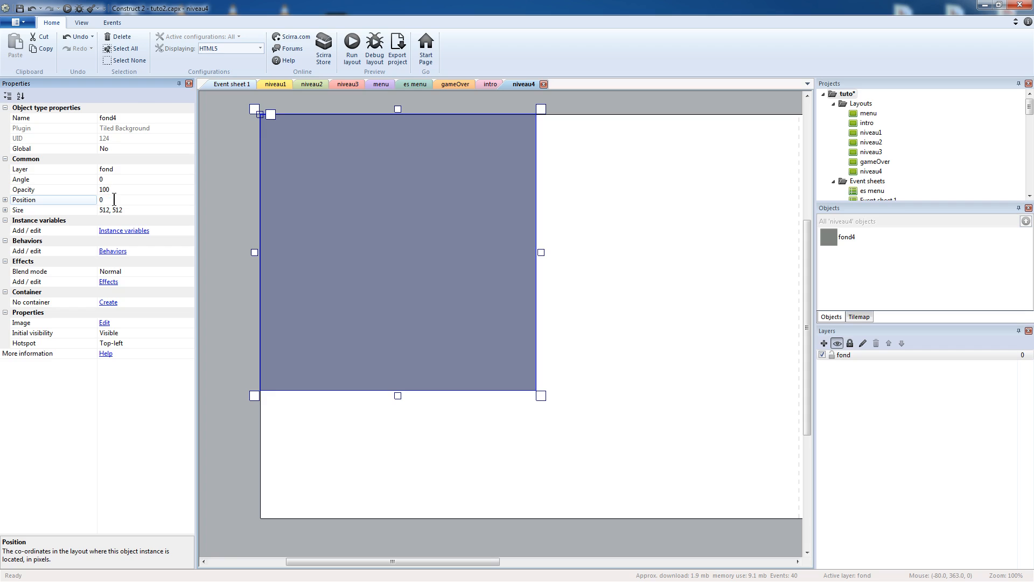
click(121, 211)
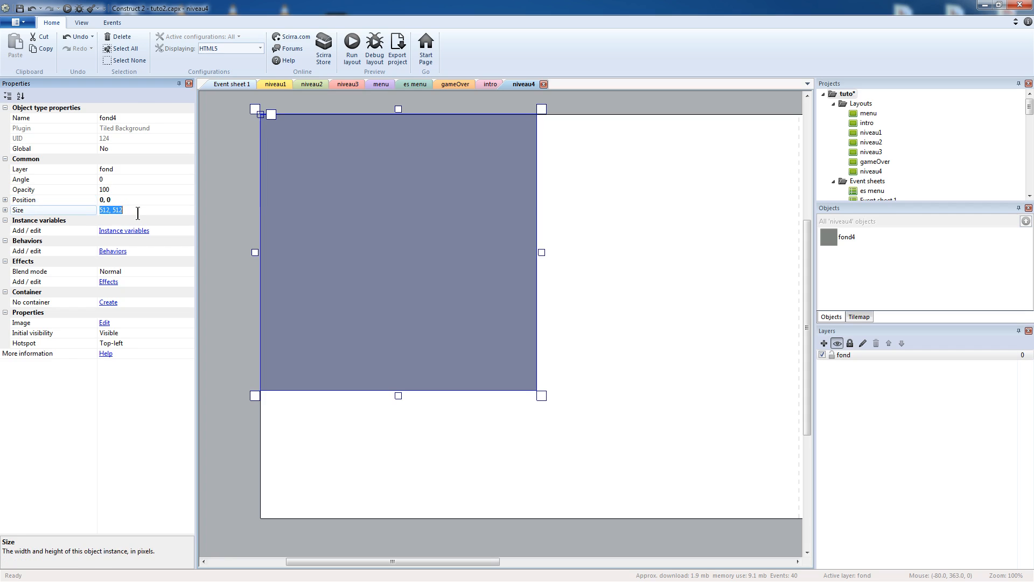
text(2000,750)
key(Return)
click(246, 205)
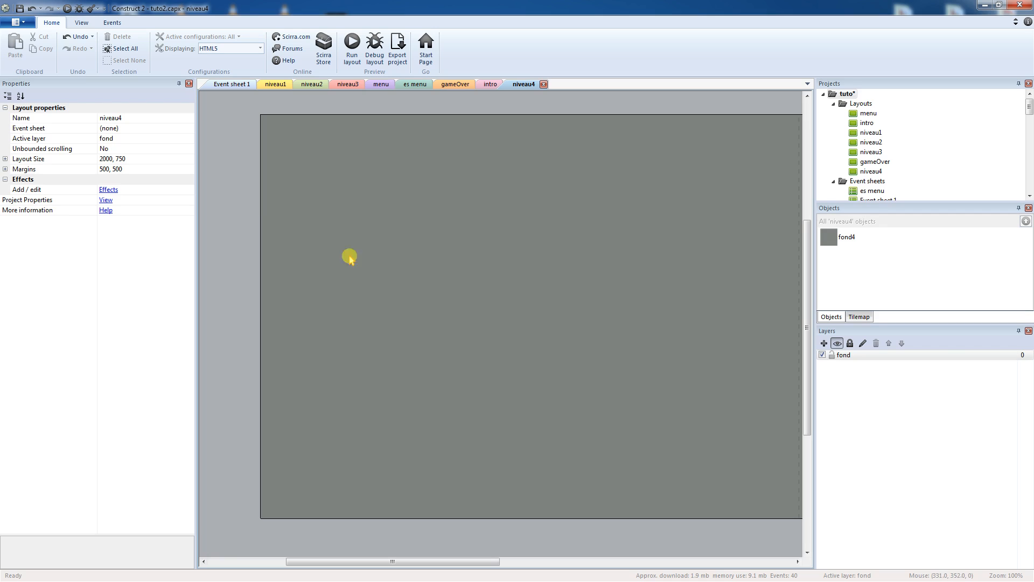
Hide the fond layer, show it again, and lock it against editing.
click(818, 356)
click(822, 355)
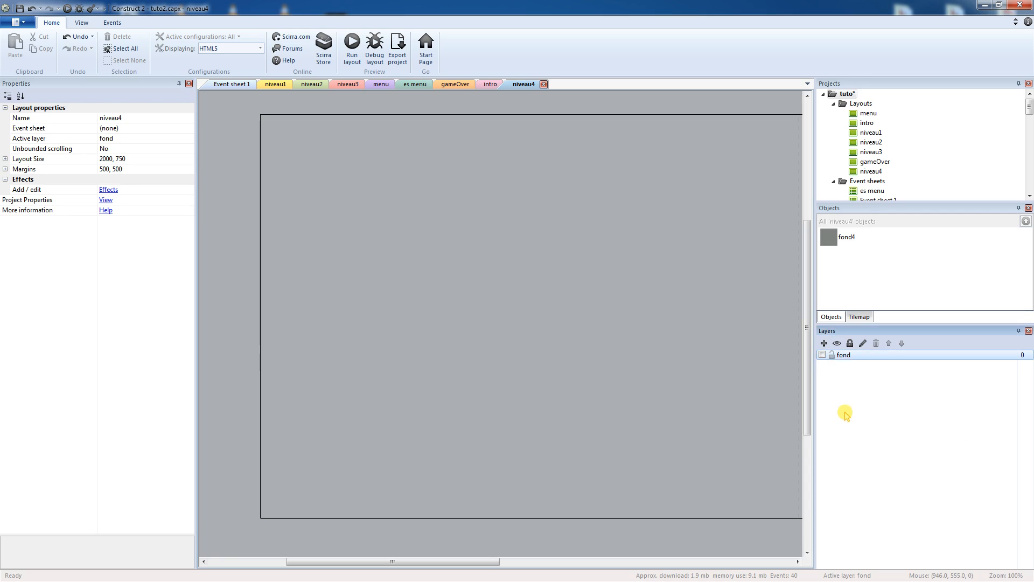
click(822, 355)
click(832, 355)
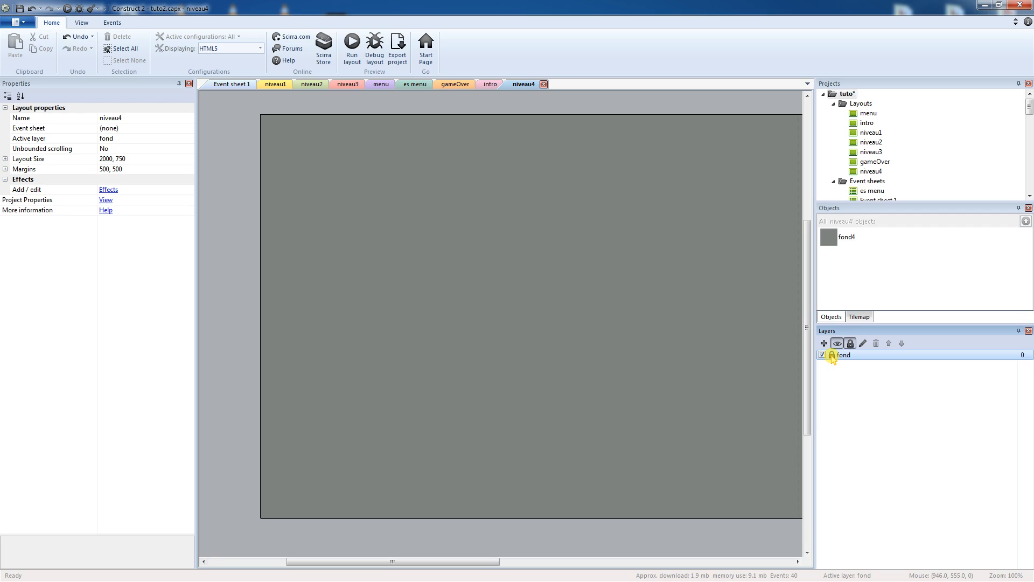
Add a second layer above fond and name it plateform.
click(824, 343)
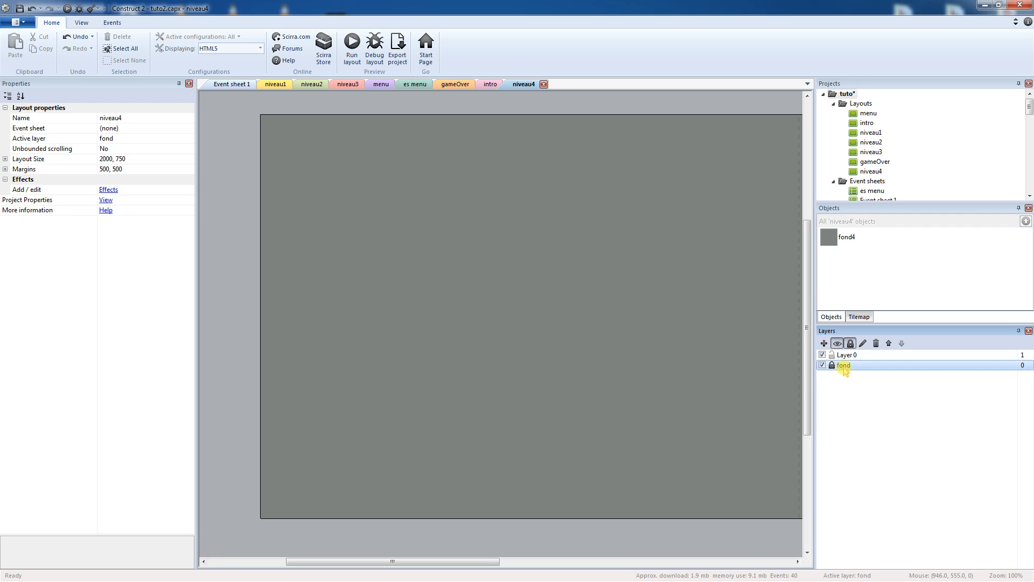
click(848, 355)
right_click(850, 356)
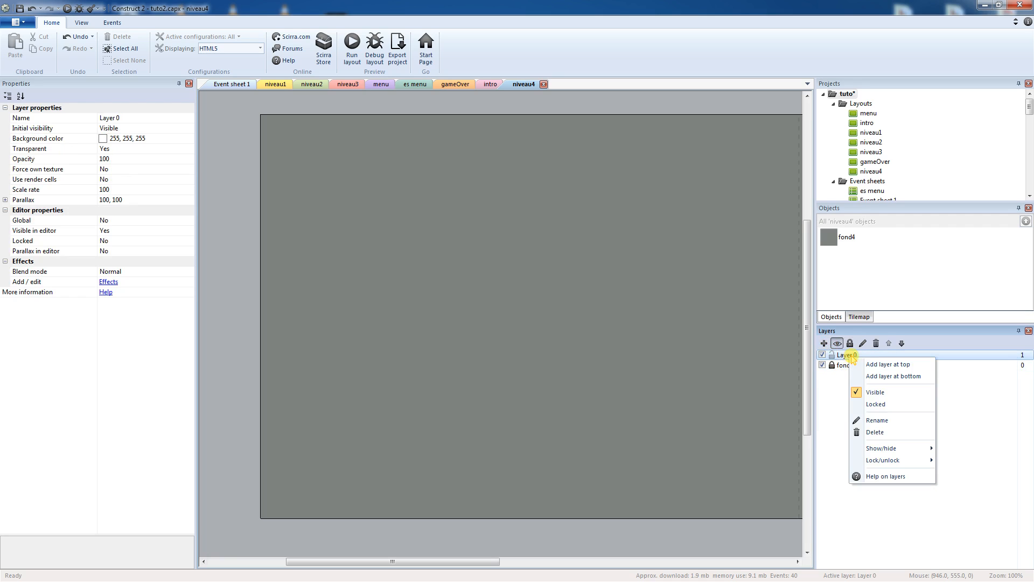
click(885, 420)
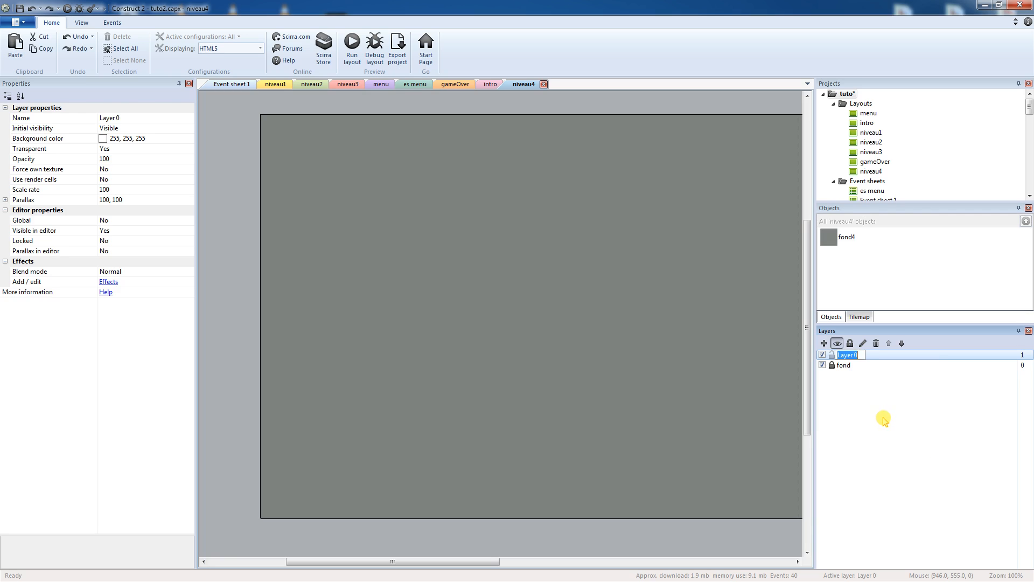
text(plateform)
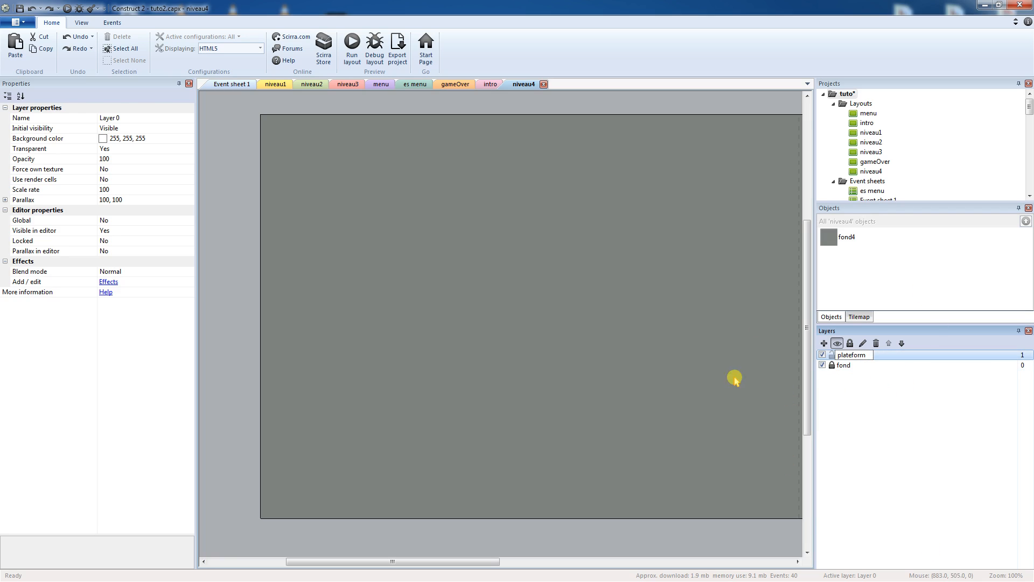
key(Return)
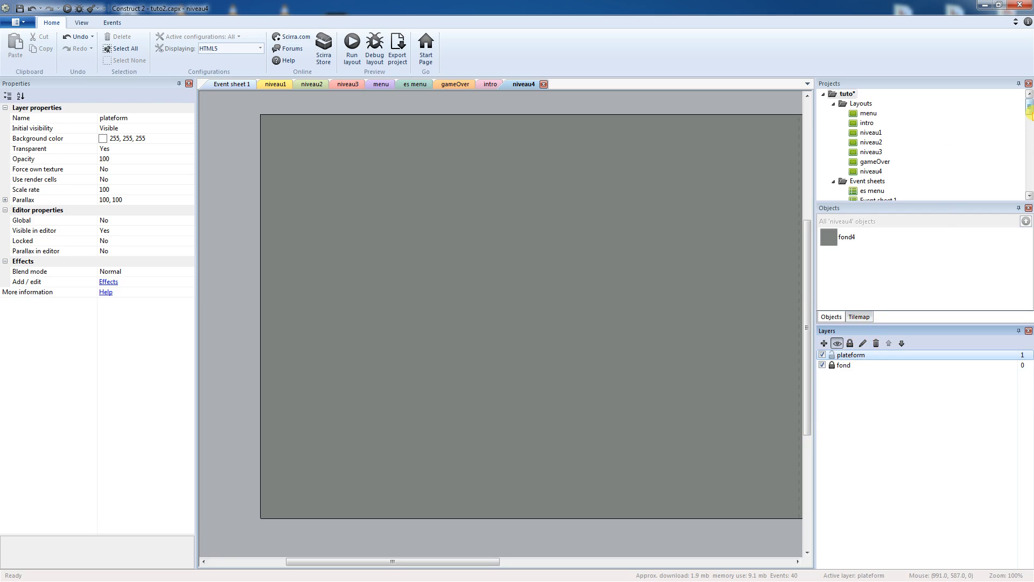
Place a plateforme3 object from the project on the plateform layer along the layout's bottom-left edge, at about -10, 684.
drag(1027, 106, 1026, 158)
drag(877, 152, 301, 474)
drag(360, 503, 314, 511)
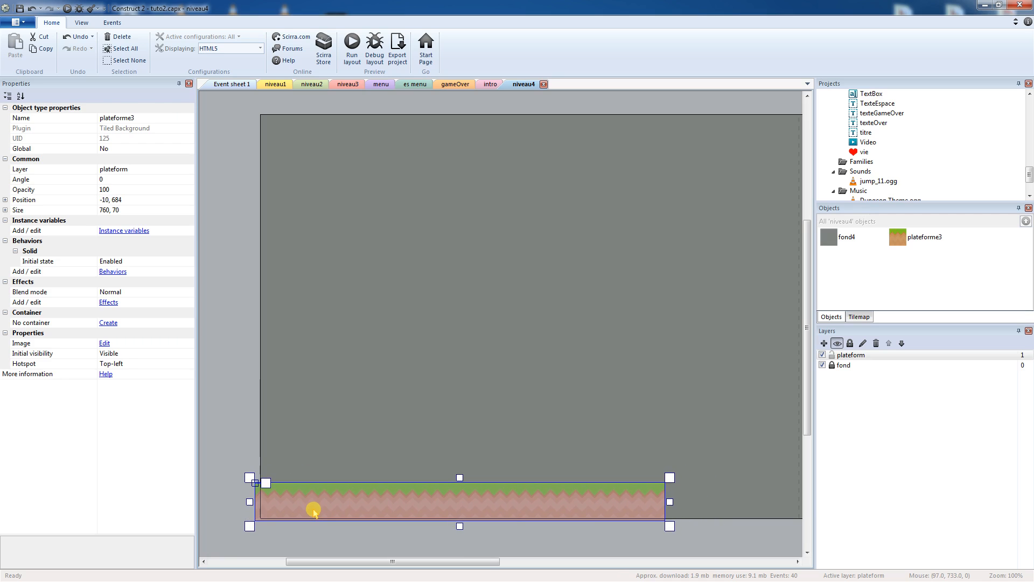
Stretch the plateforme3 ground to a size of about 2022, 70 so it spans the layout's full width.
drag(670, 502, 695, 488)
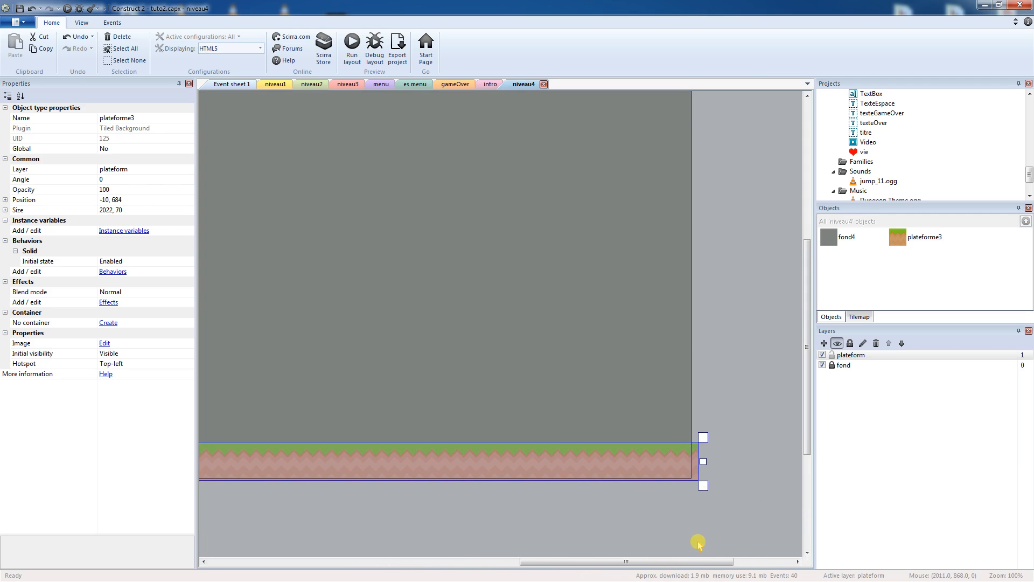
drag(686, 560, 404, 547)
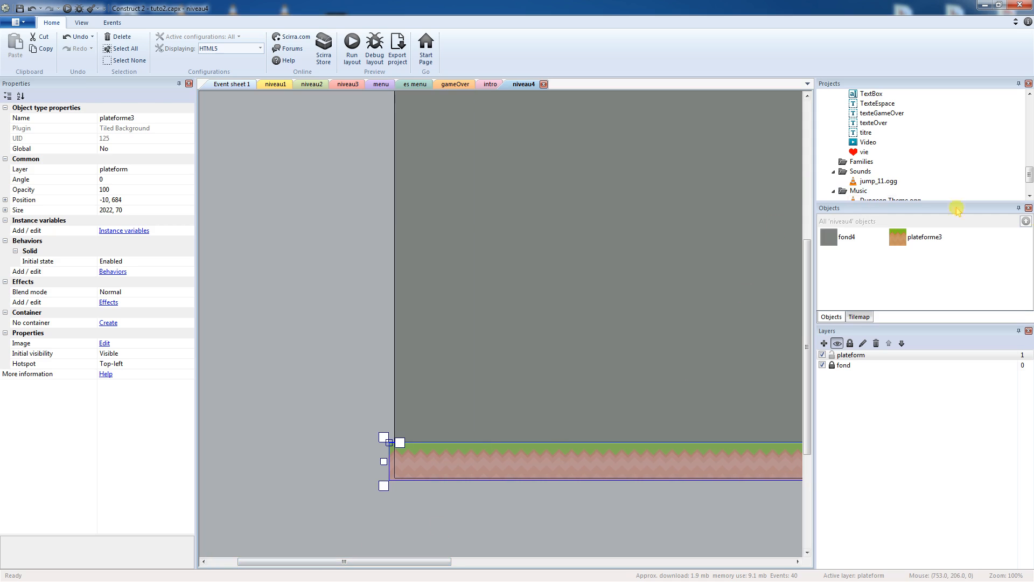
Place the perso sprite just above the ground's left end at about 72, 593 and set its Platform default controls to Yes.
drag(1030, 177, 1030, 148)
drag(867, 172, 440, 417)
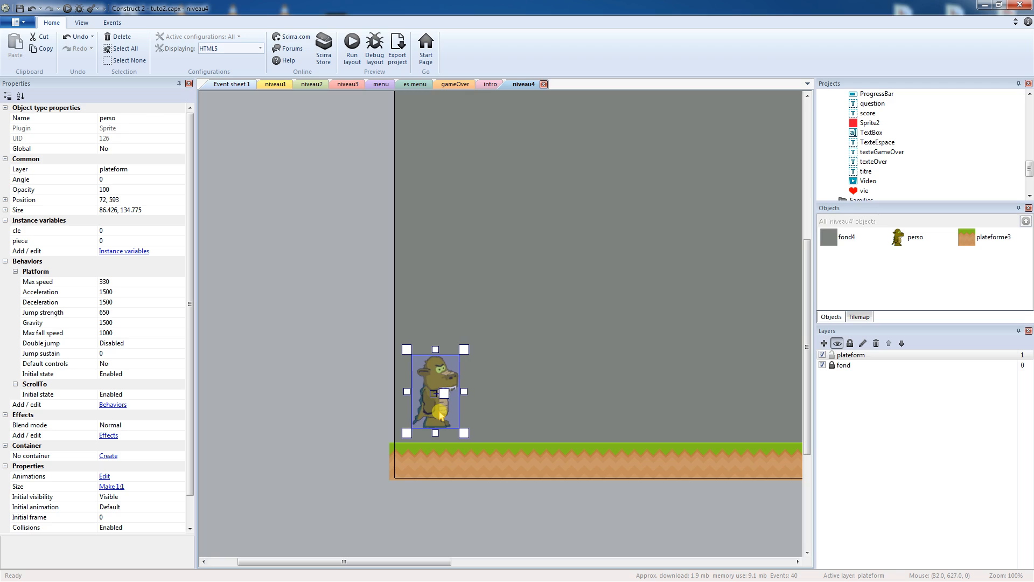
click(117, 366)
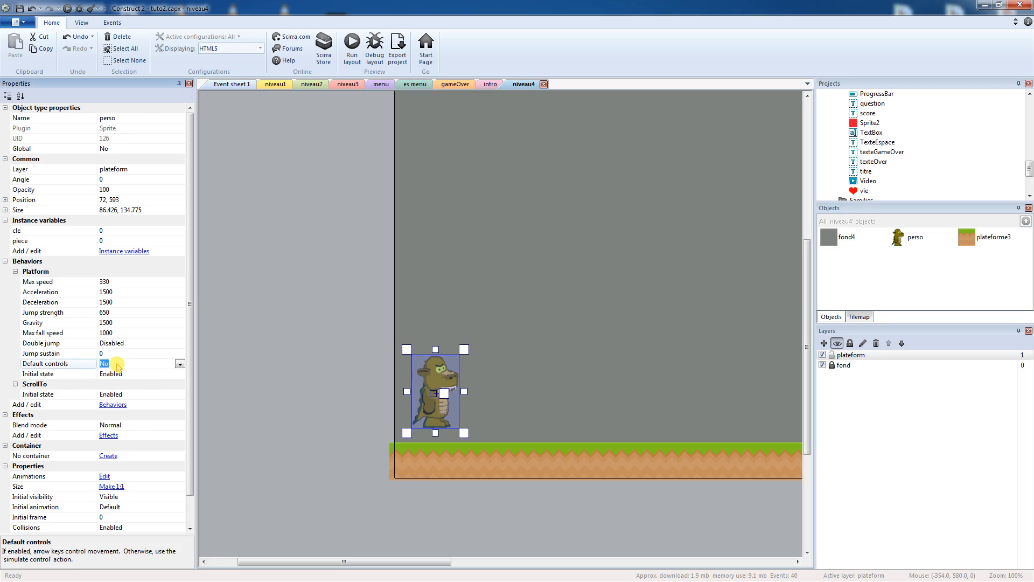
click(180, 364)
click(129, 383)
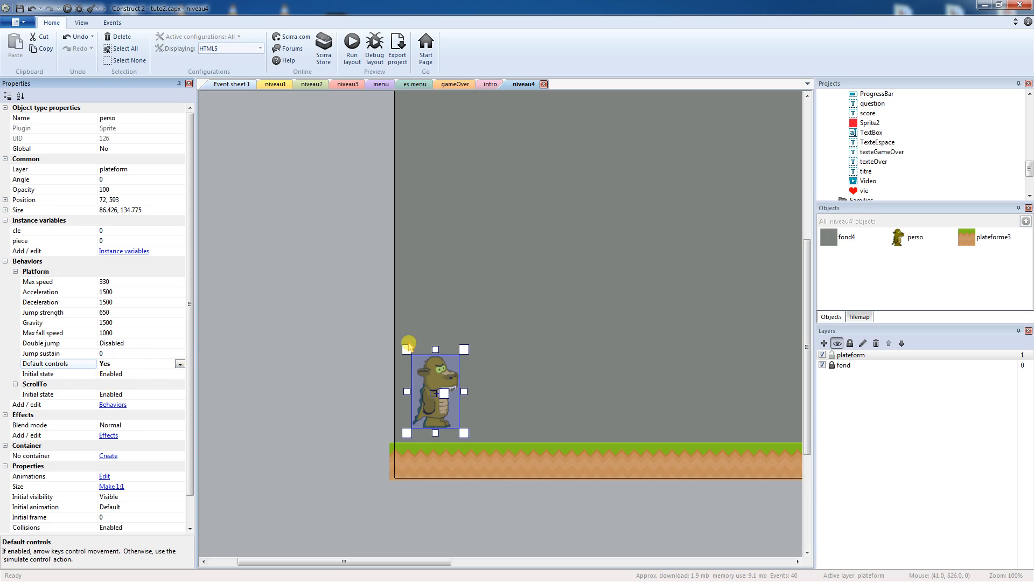
Rotate the perso sprite to about 26.6 degrees and reset its angle to 0.
drag(444, 393, 423, 386)
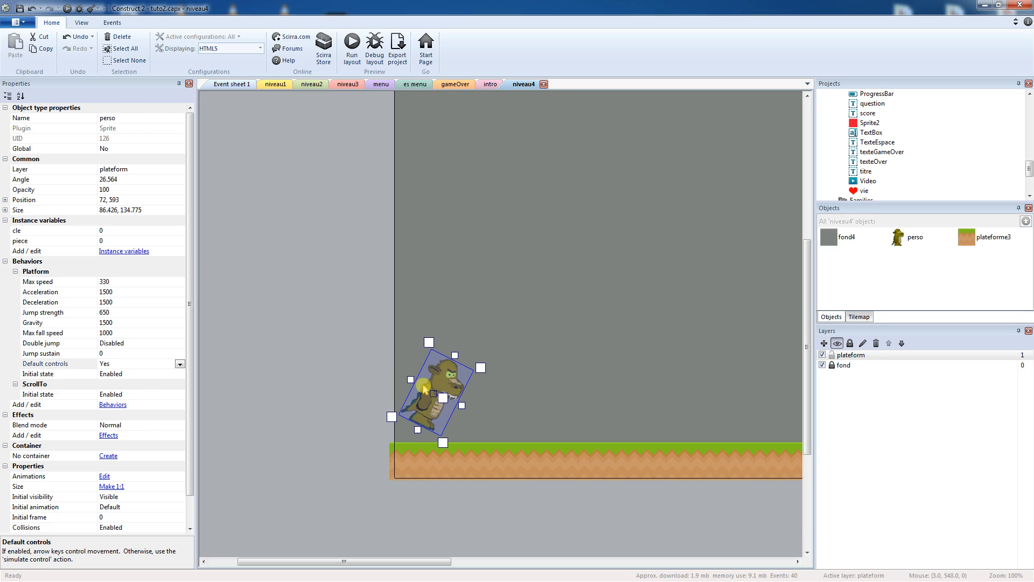
click(128, 179)
key(Return)
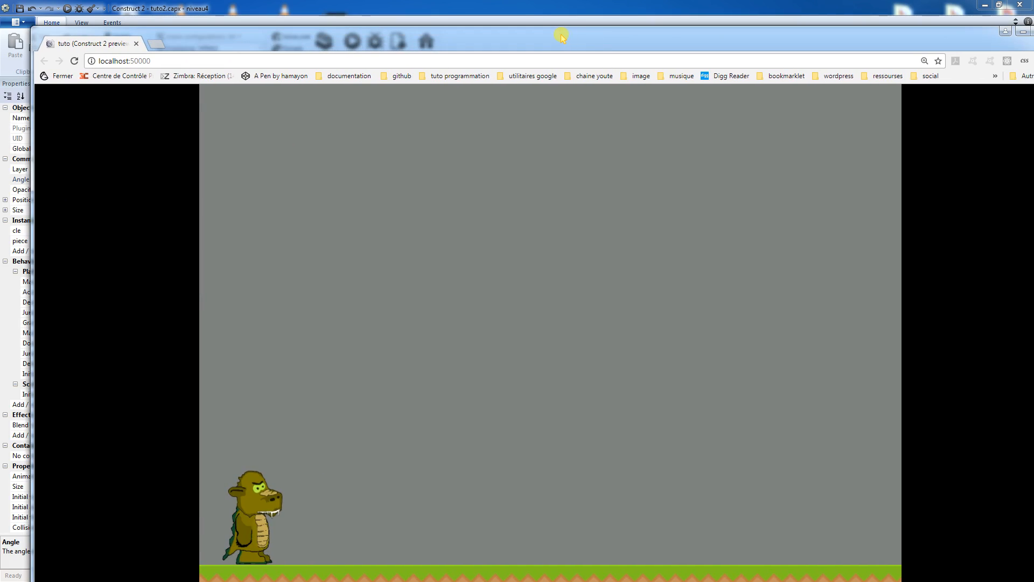
Preview the niveau4 layout in a maximized browser window and close the preview.
double_click(560, 37)
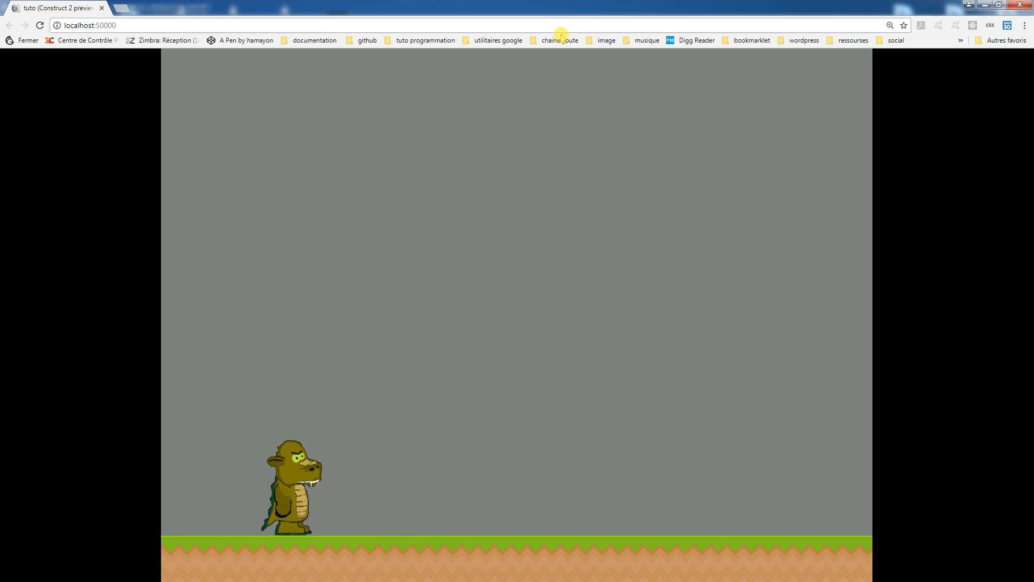
click(1020, 5)
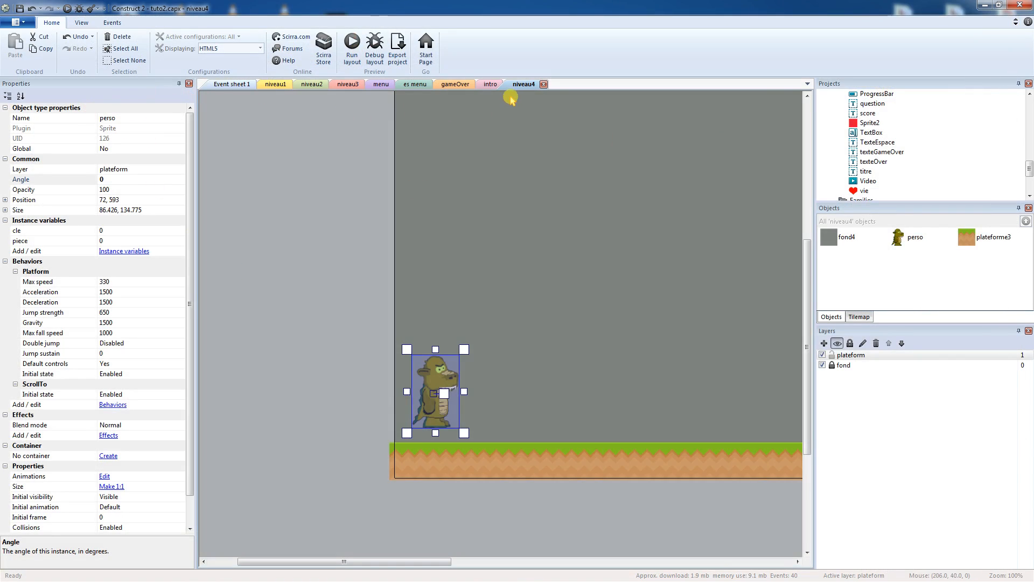
Assign Event sheet 1 as the event sheet of the niveau4 layout.
drag(1027, 168, 1028, 104)
click(871, 171)
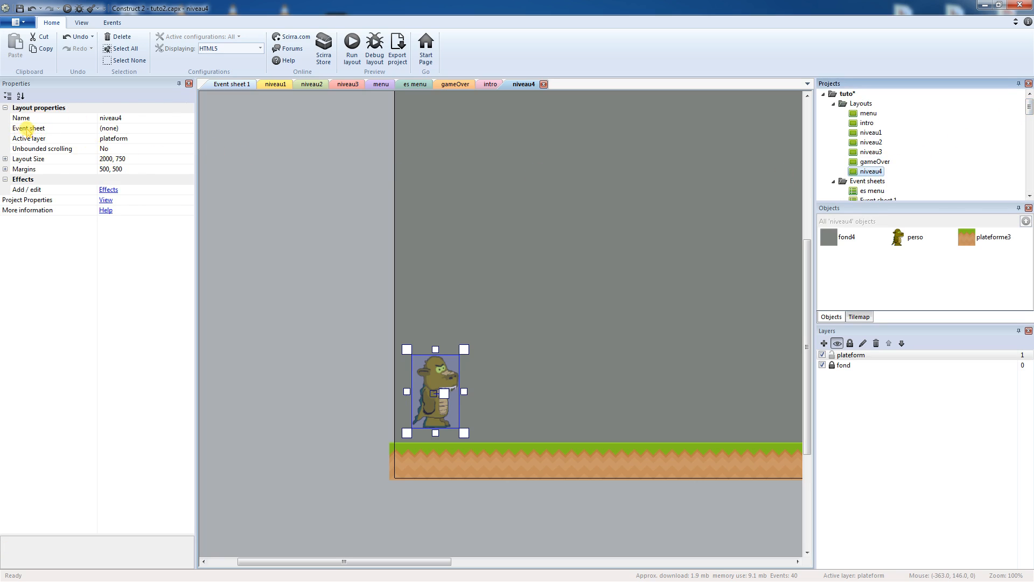
click(153, 130)
click(188, 129)
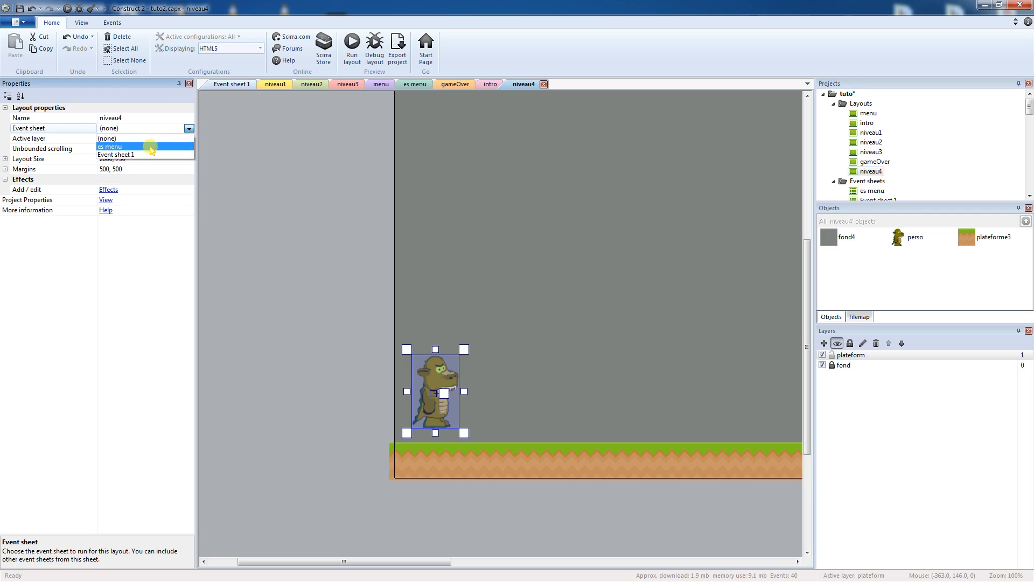
click(145, 154)
Run the layout, test the perso character walking in both directions and jumping, and close the preview.
click(351, 50)
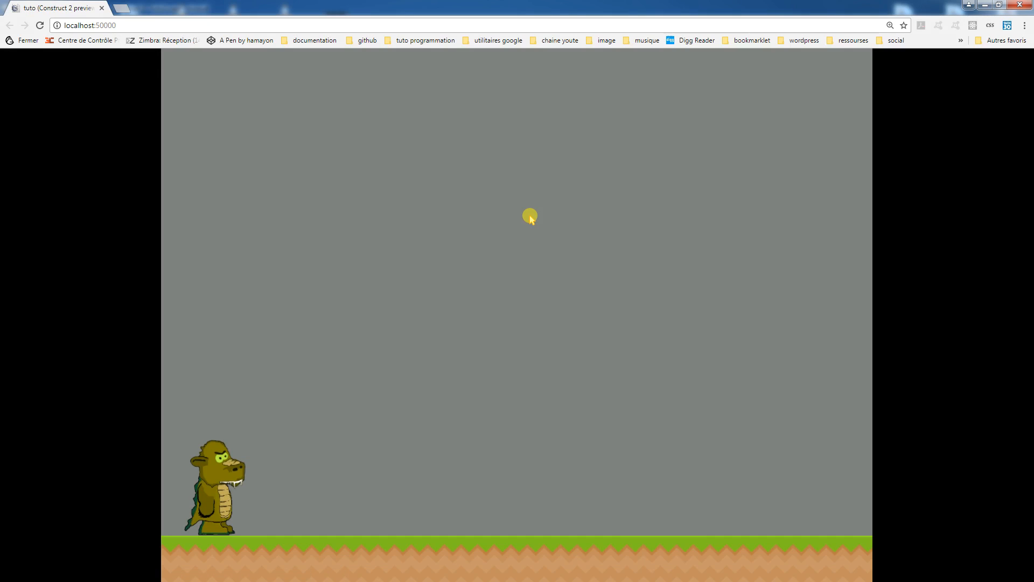
key(Right)
key(Left)
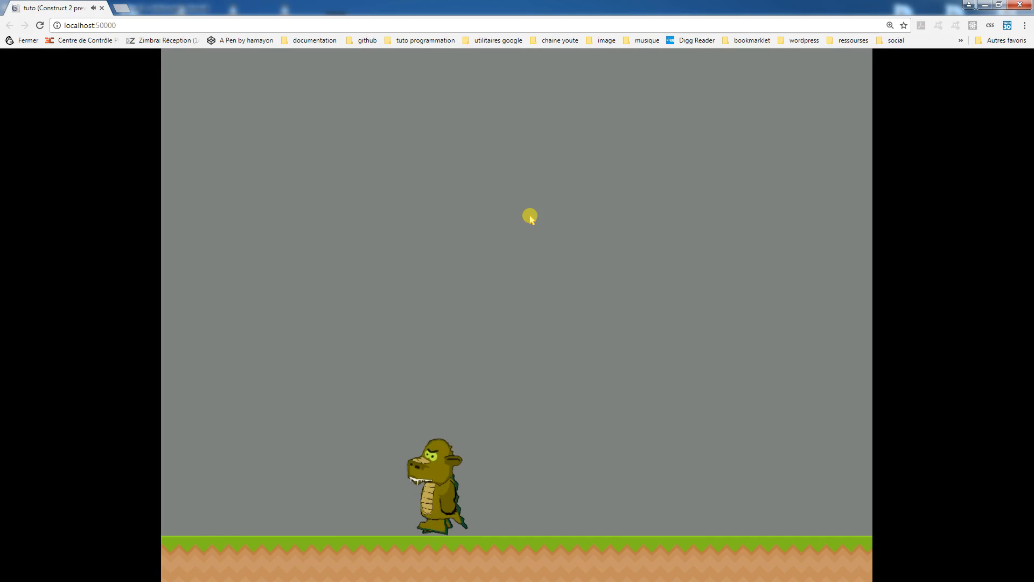
key(Right)
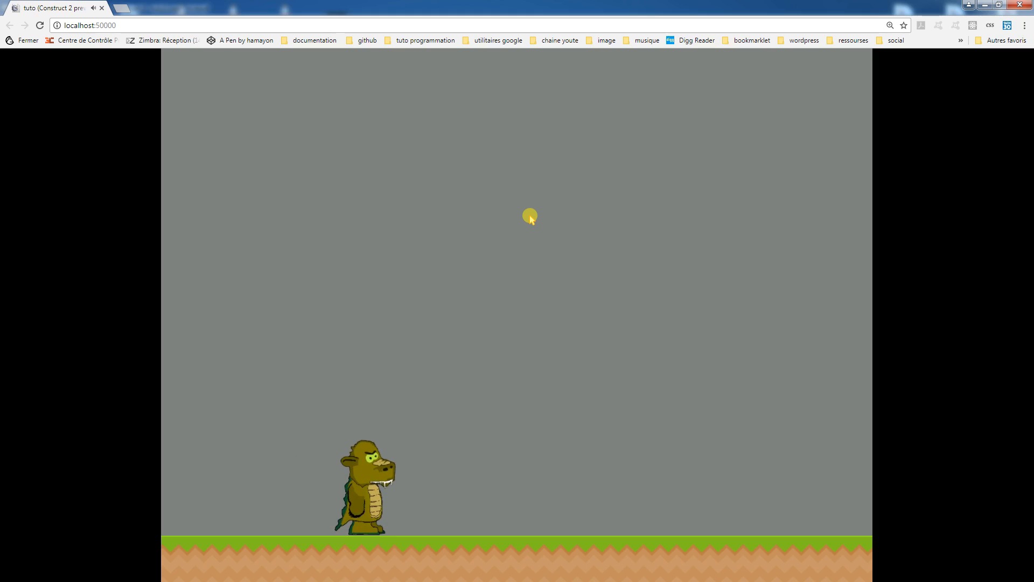
key(Up)
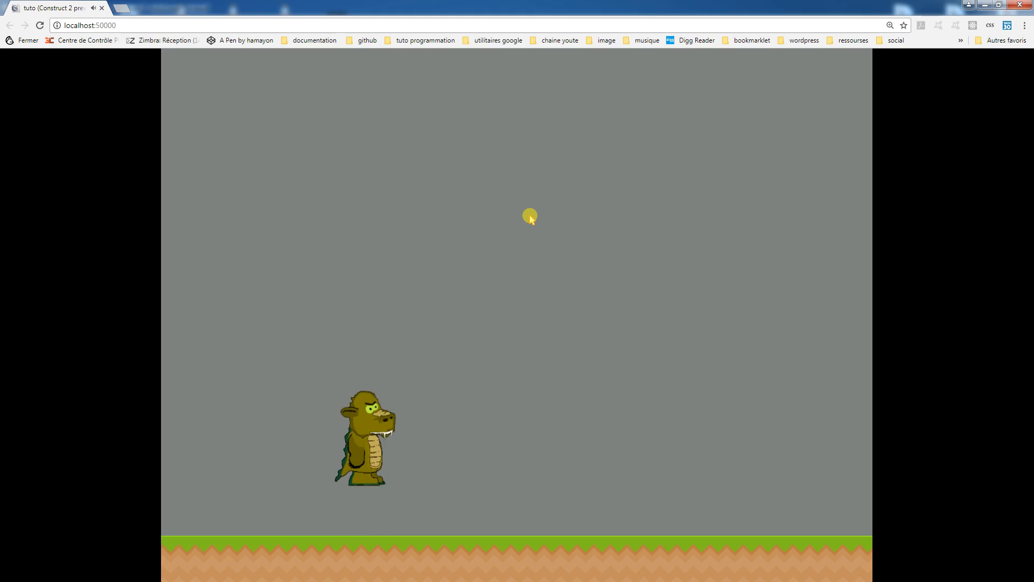
key(Left)
key(Right)
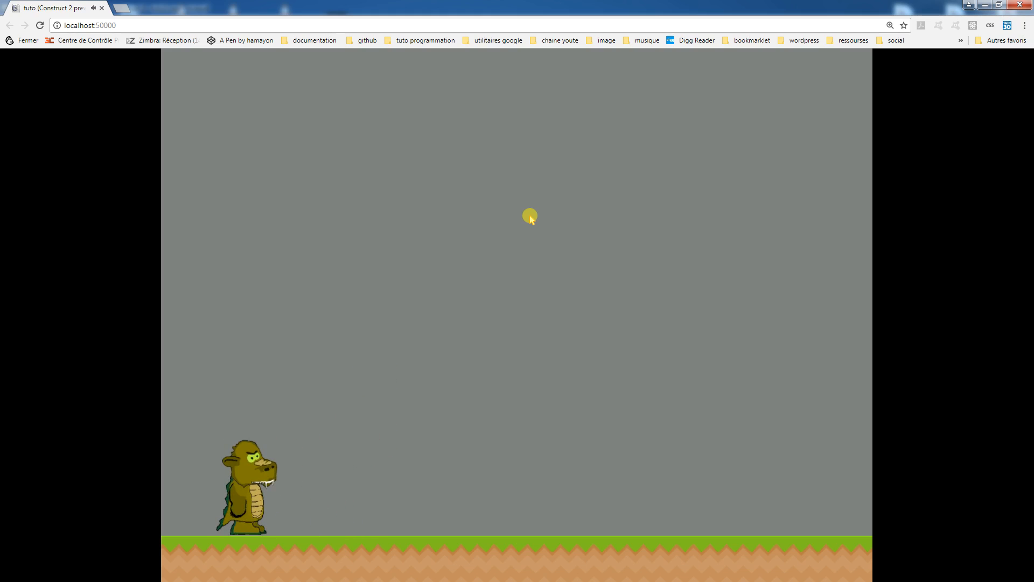
click(1020, 5)
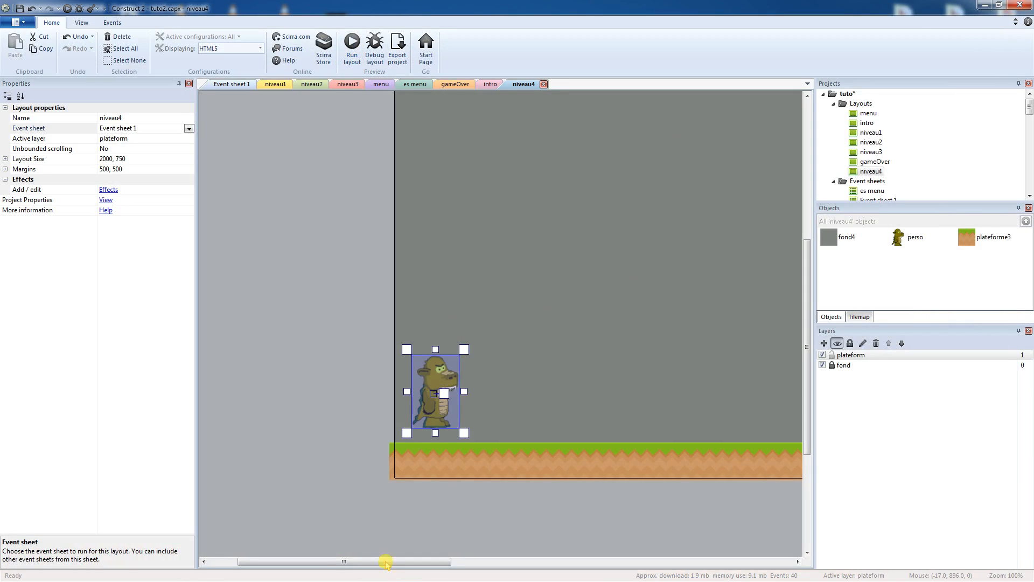
Insert a new Sprite object named torche in the open area above the ground, to the right of the perso character.
drag(382, 567, 441, 570)
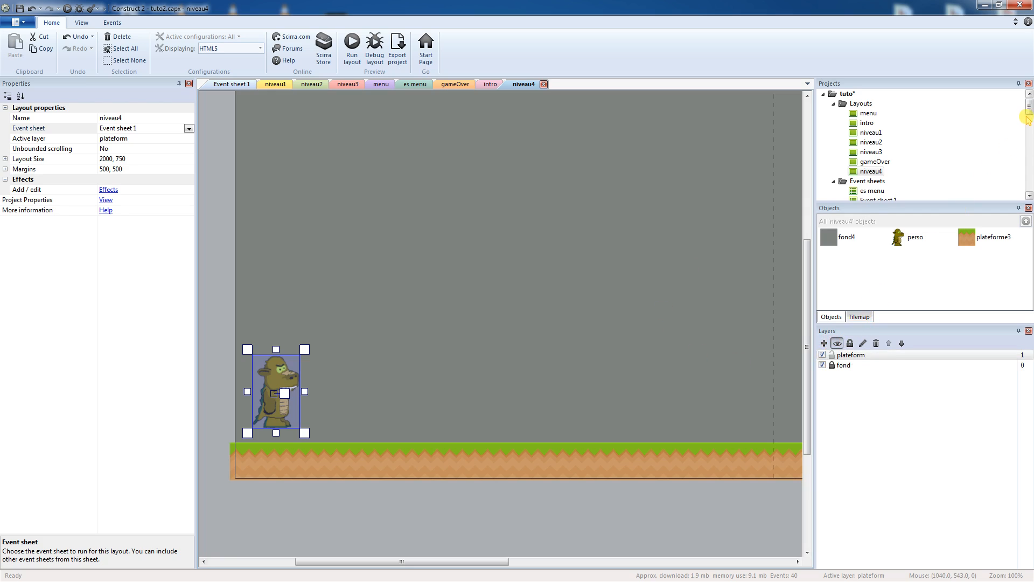
mouse_move(1029, 108)
mouse_down()
mouse_move(1029, 135)
mouse_move(1030, 106)
mouse_up()
right_click(469, 311)
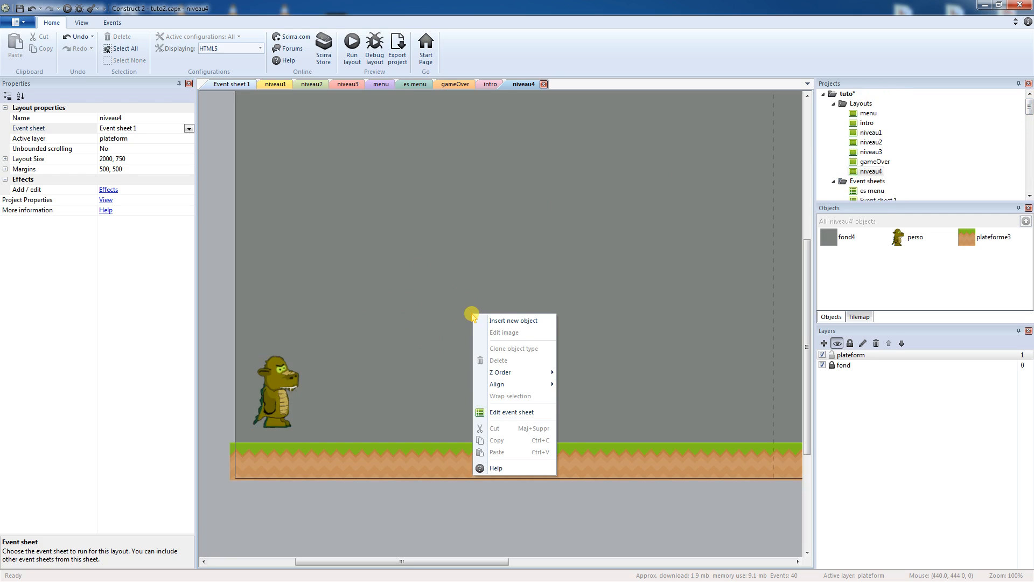
click(487, 320)
click(536, 381)
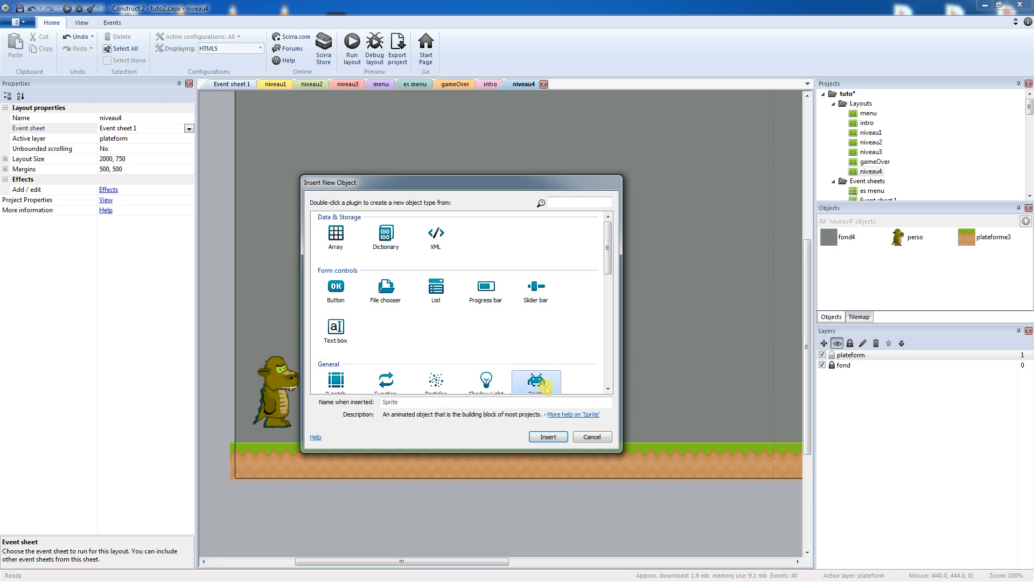
scroll(603, 272, down, 1)
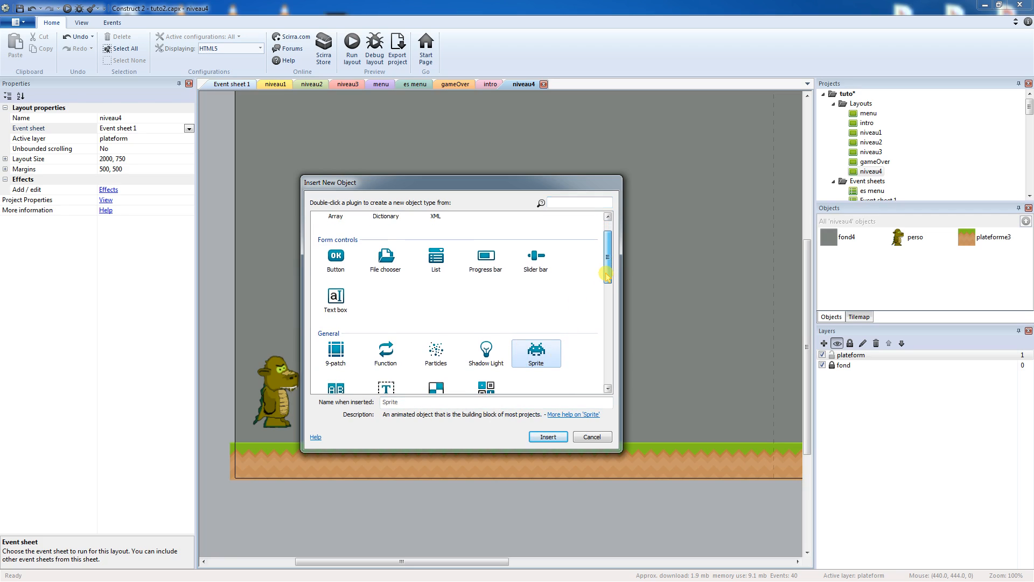
click(405, 402)
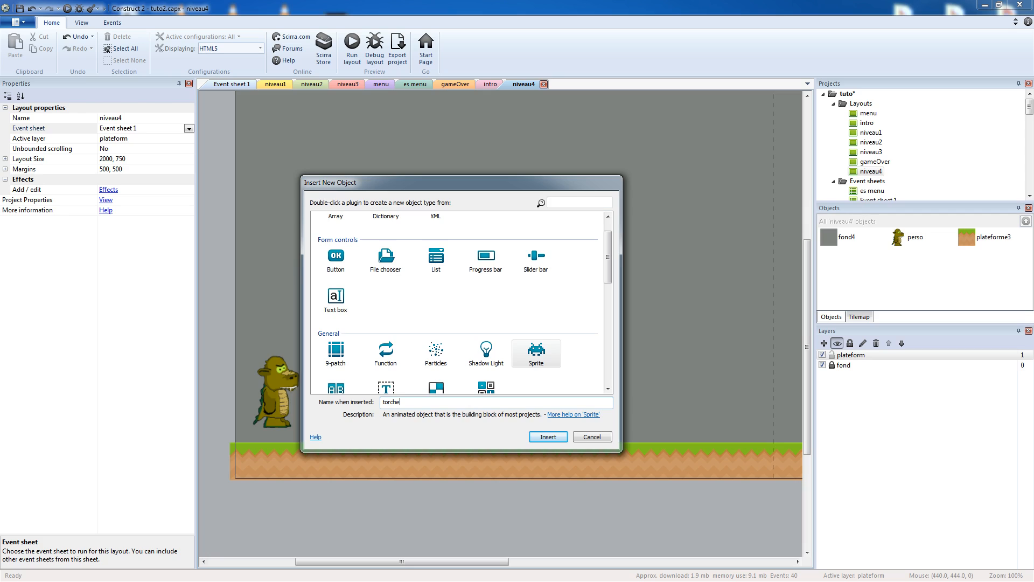
key(Return)
click(441, 196)
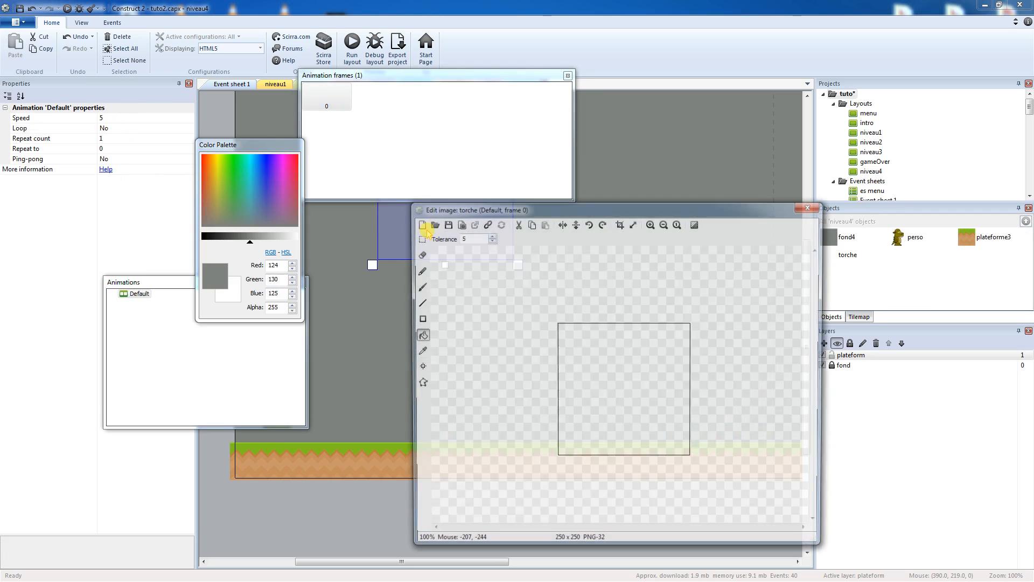
Load torche.png from the ressources tuto folder into the torche sprite's first frame and crop it to 30 x 69.
click(431, 223)
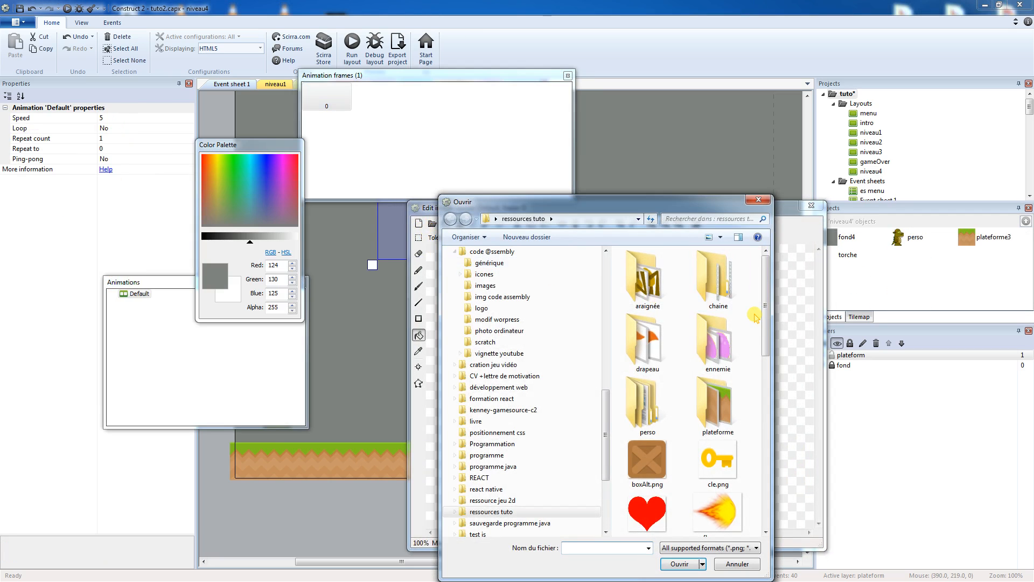
scroll(767, 309, down, 2)
scroll(767, 308, down, 8)
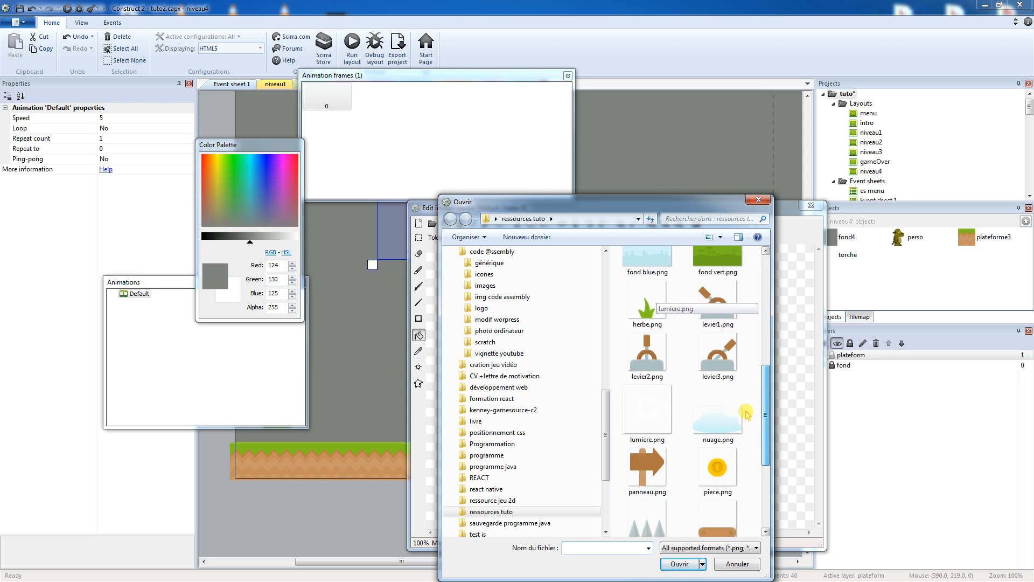
click(665, 469)
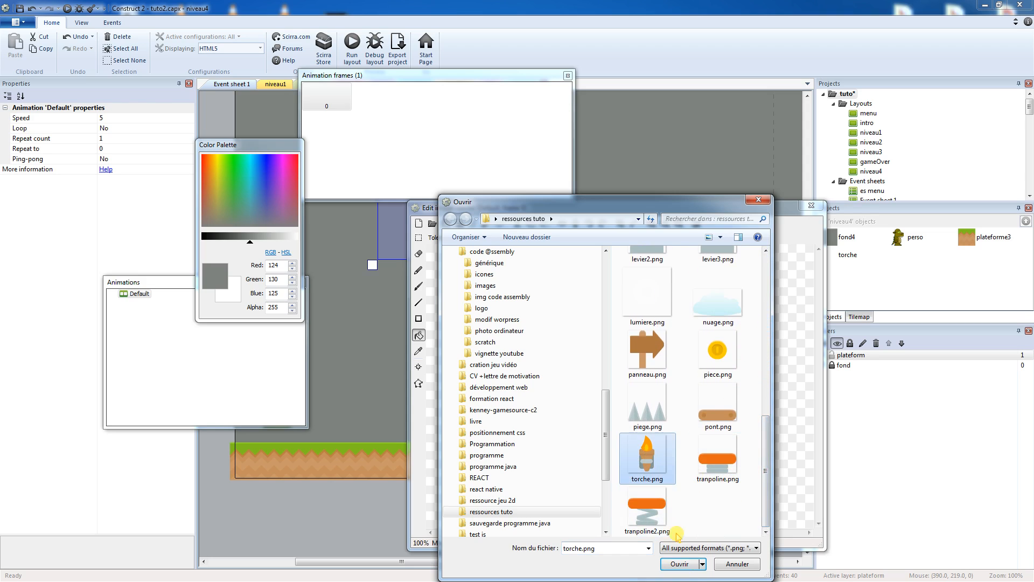
click(679, 564)
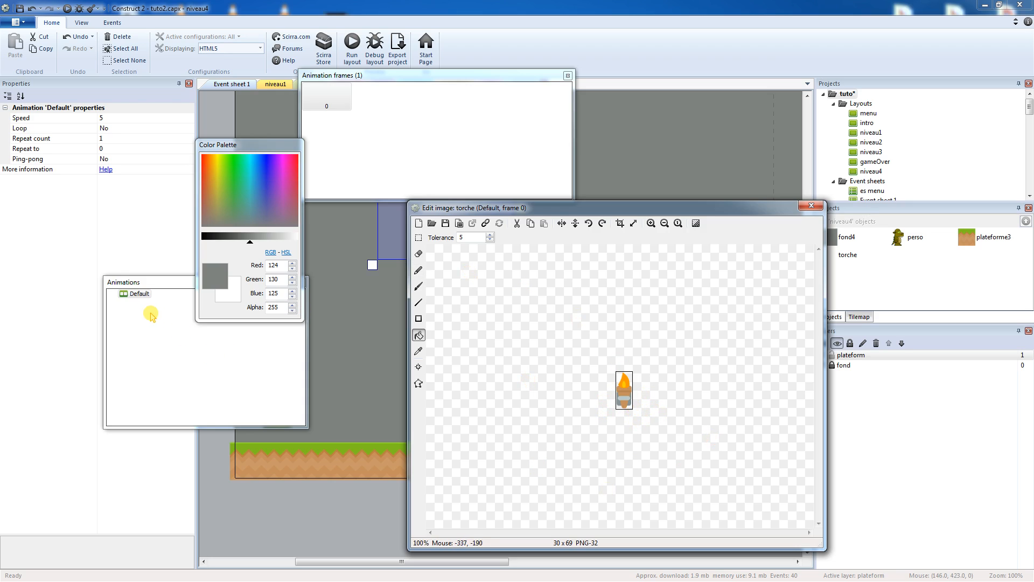
Add a second frame to the torche animation, load torche.png into it, and crop its transparent edges to 30 x 69.
drag(242, 148, 131, 77)
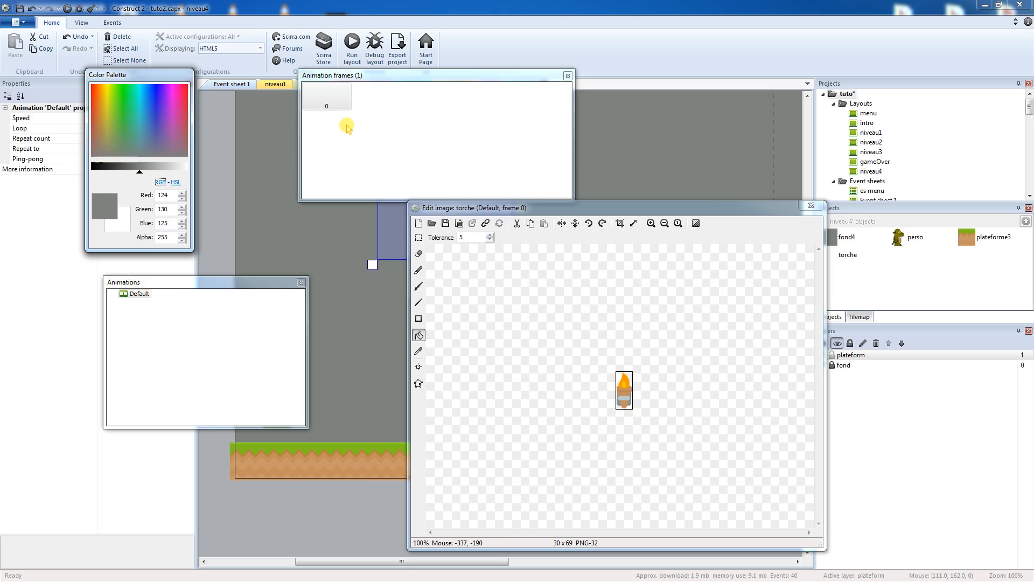
right_click(369, 132)
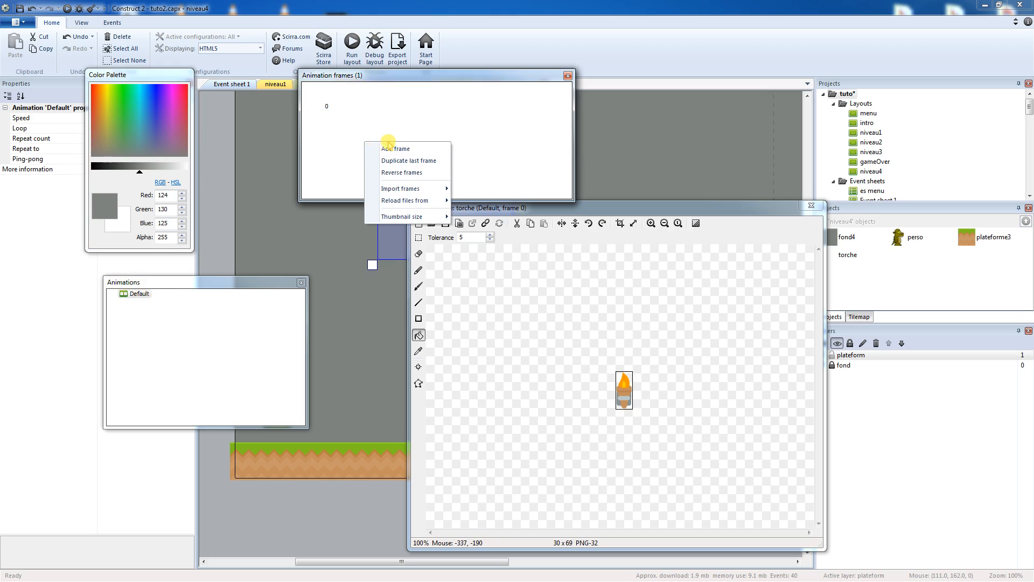
click(391, 147)
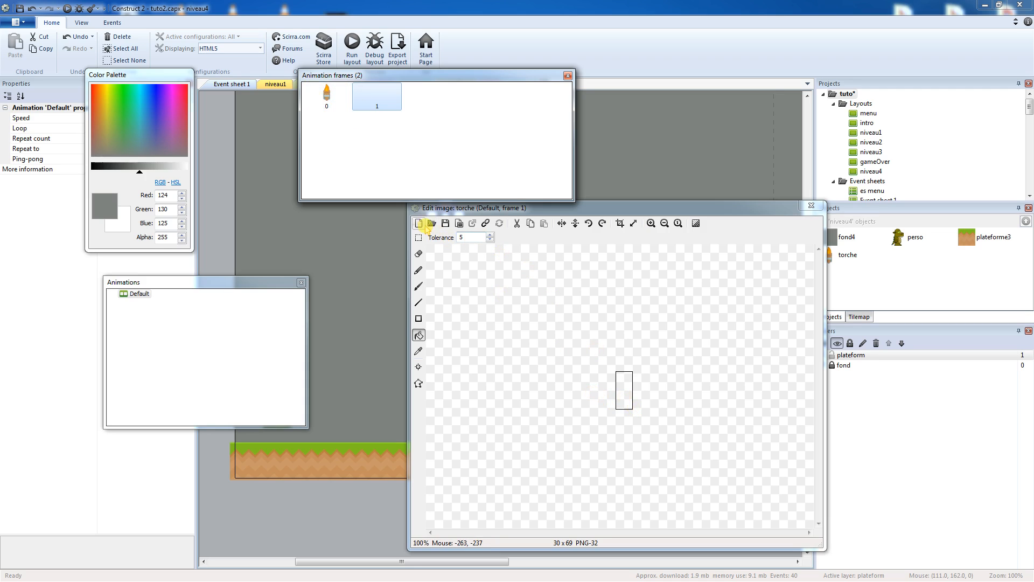
click(432, 223)
drag(766, 338, 768, 501)
click(647, 458)
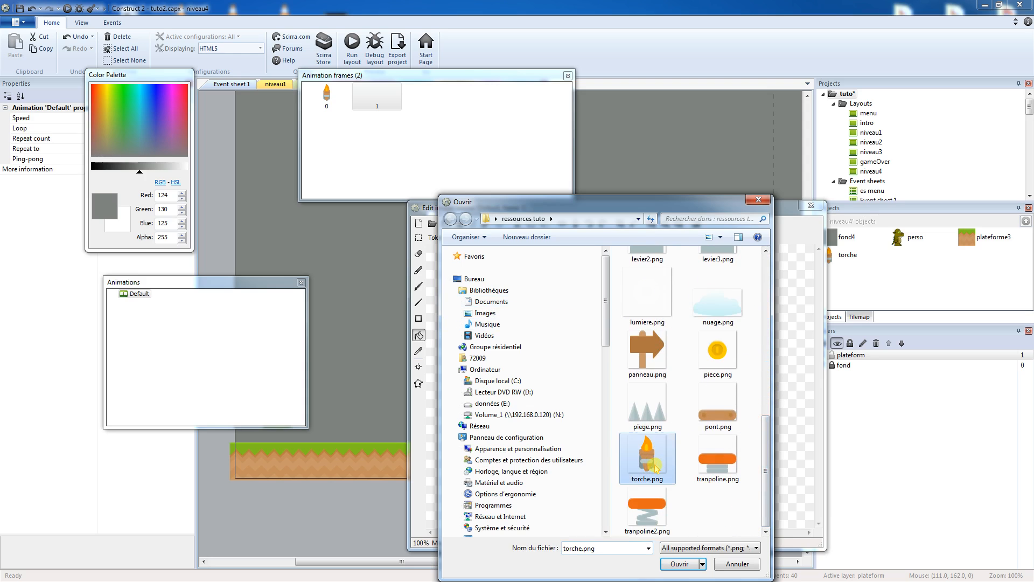
click(680, 563)
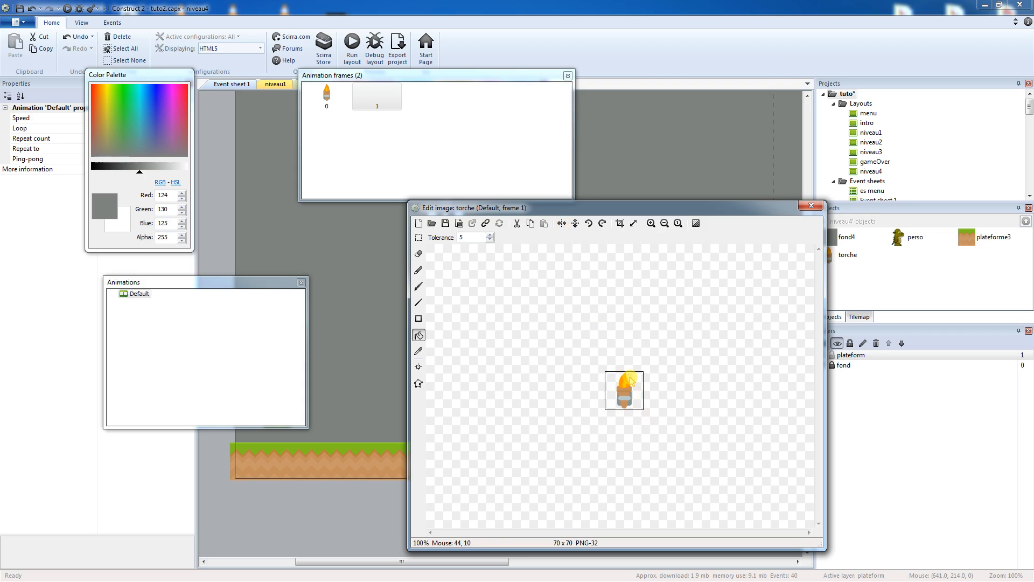
click(620, 223)
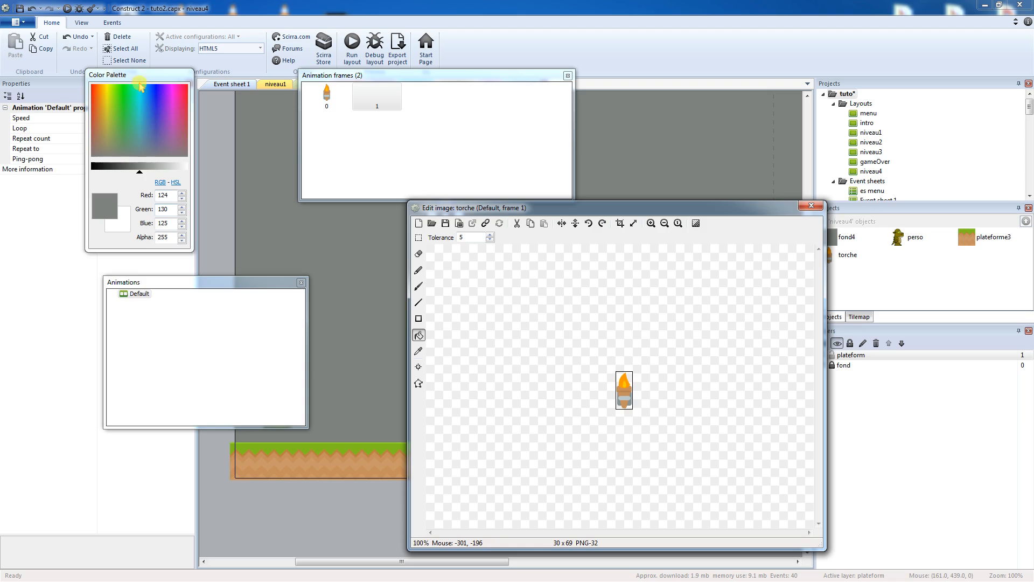
Set the Loop property of the torche sprite's Default animation to Yes.
drag(140, 74, 271, 189)
click(109, 130)
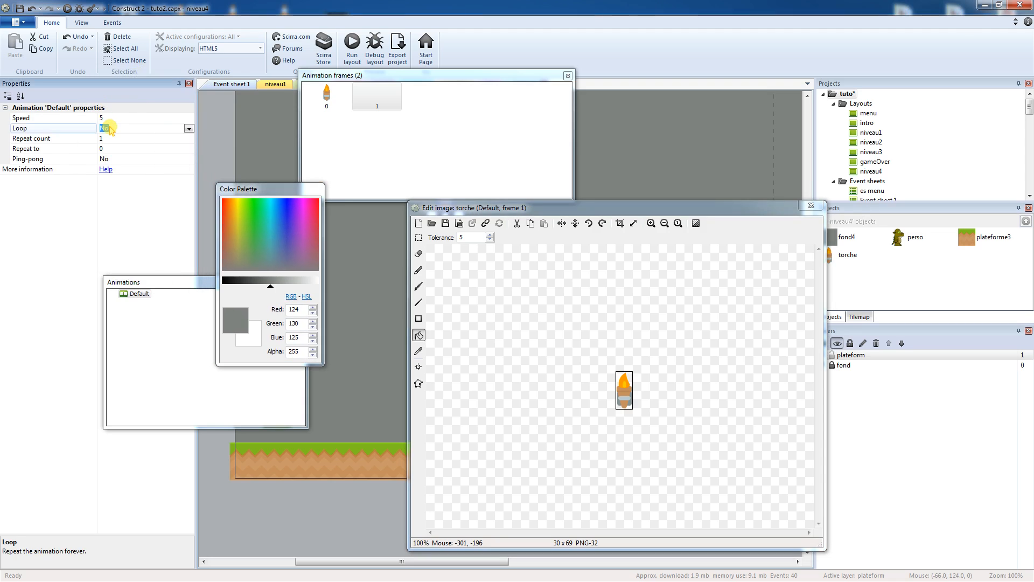
click(188, 129)
click(145, 144)
Preview the torche sprite's Default animation, and close the preview and the image editor.
right_click(133, 294)
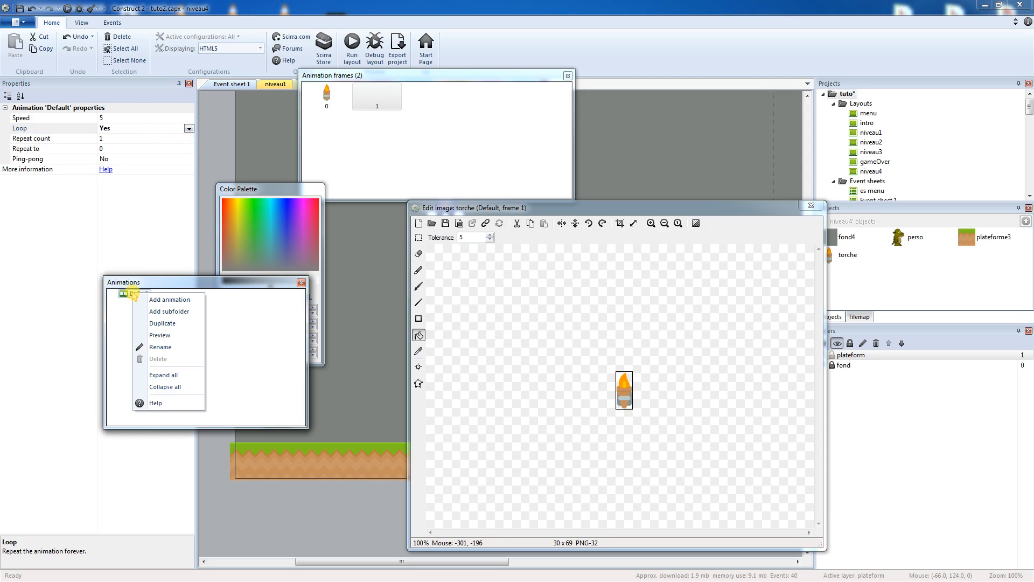
click(178, 336)
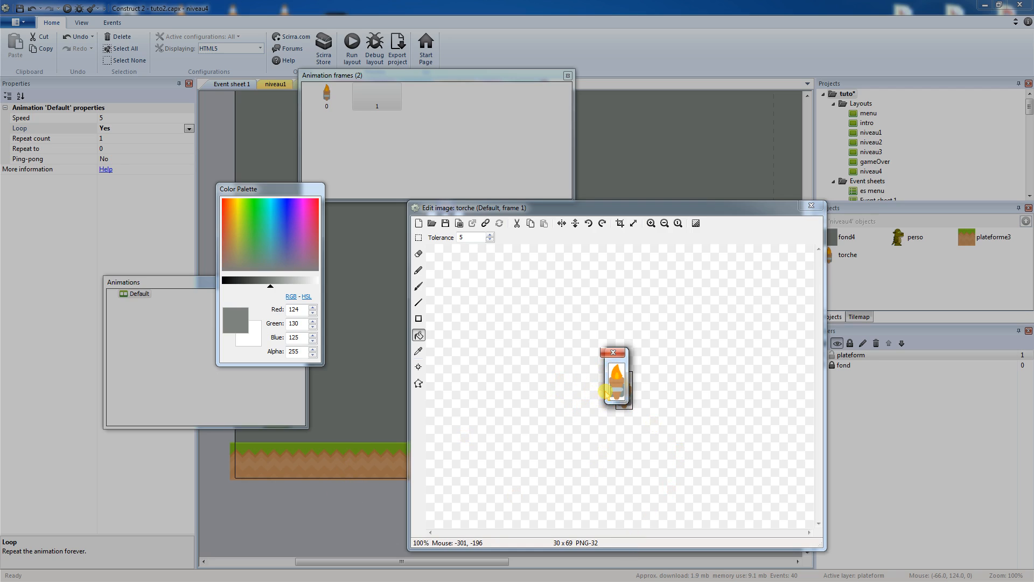
click(613, 352)
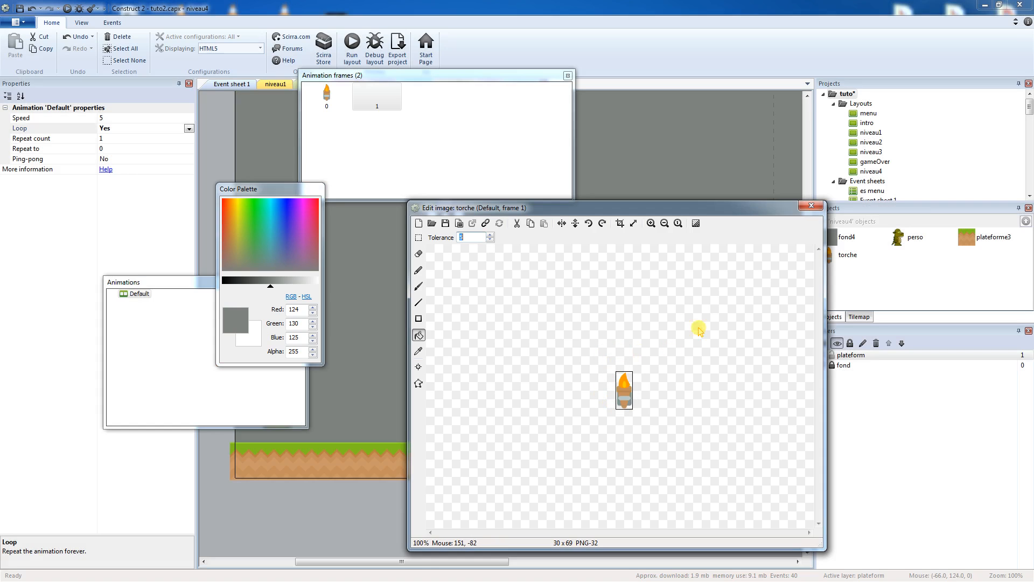
click(811, 206)
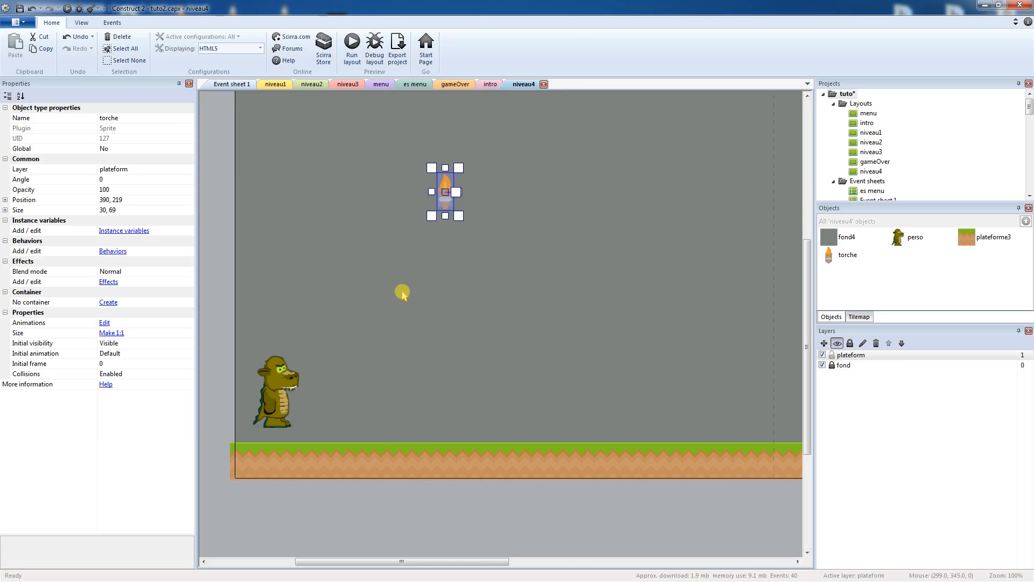
Move the torche to about 644, 462 and place a copy of it farther along the level at about 1558, 472.
drag(448, 205, 585, 335)
drag(459, 565, 563, 564)
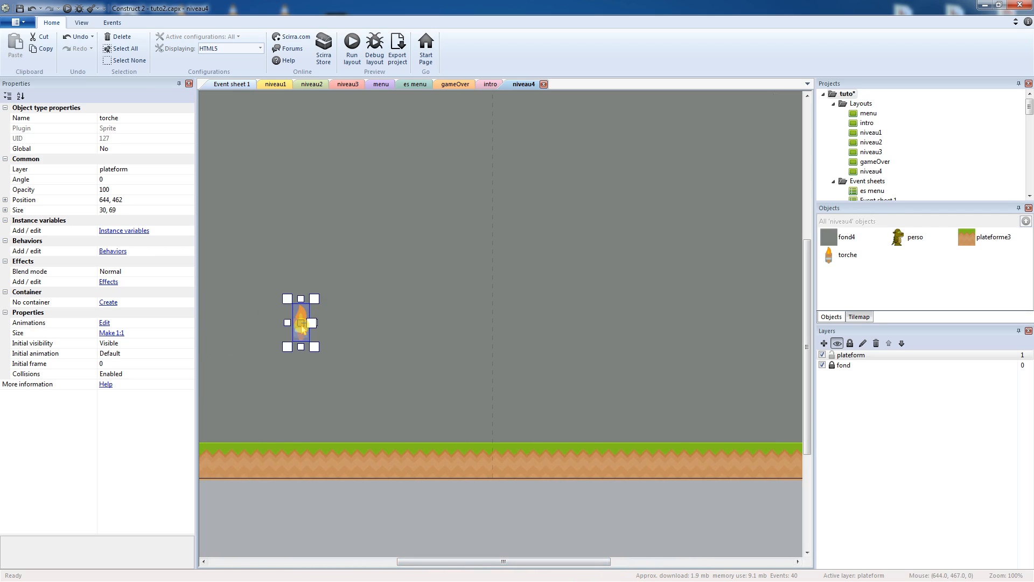
ctrl+drag(300, 325, 771, 316)
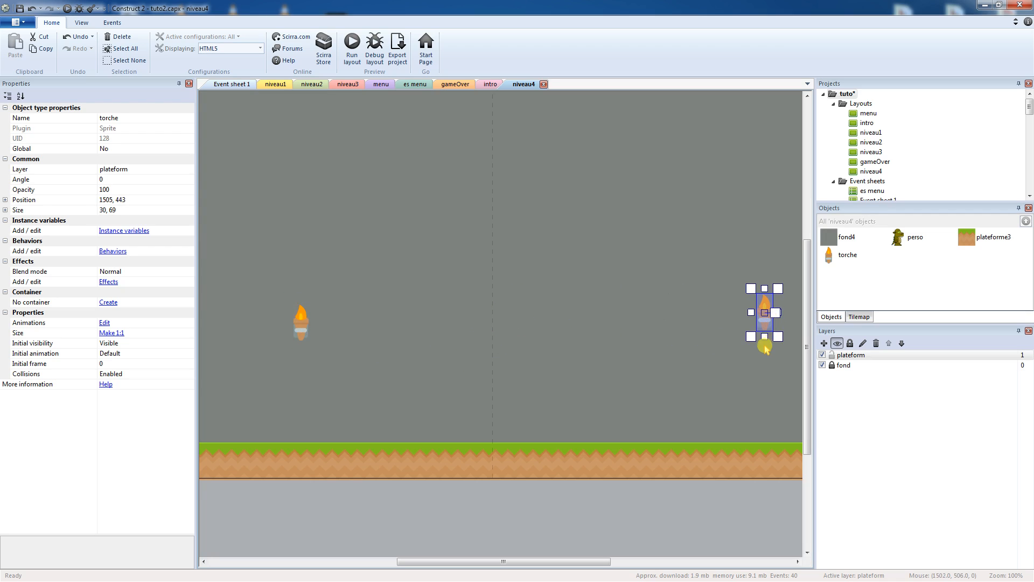
drag(569, 561, 636, 561)
drag(574, 337, 602, 353)
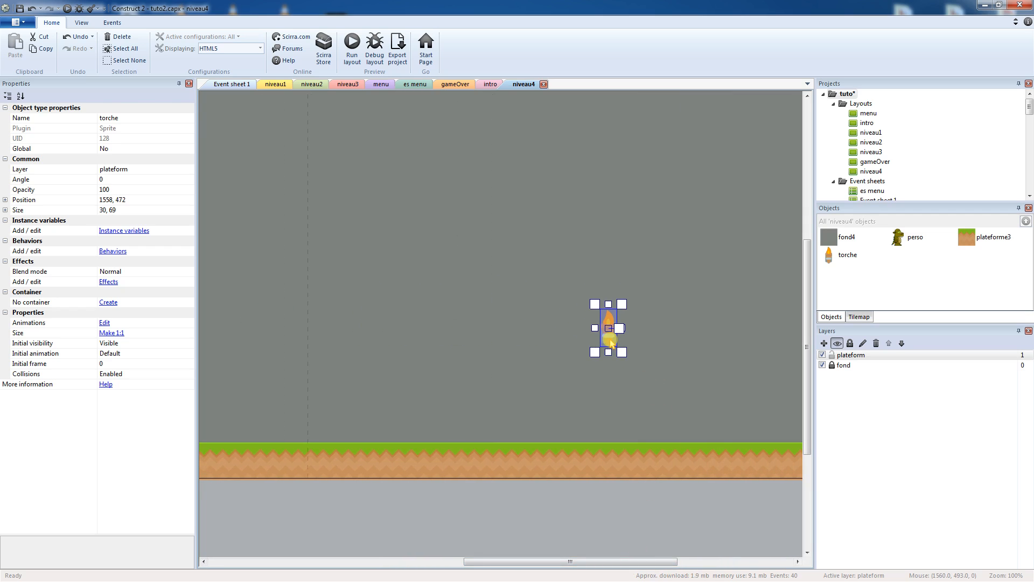
drag(586, 563, 548, 561)
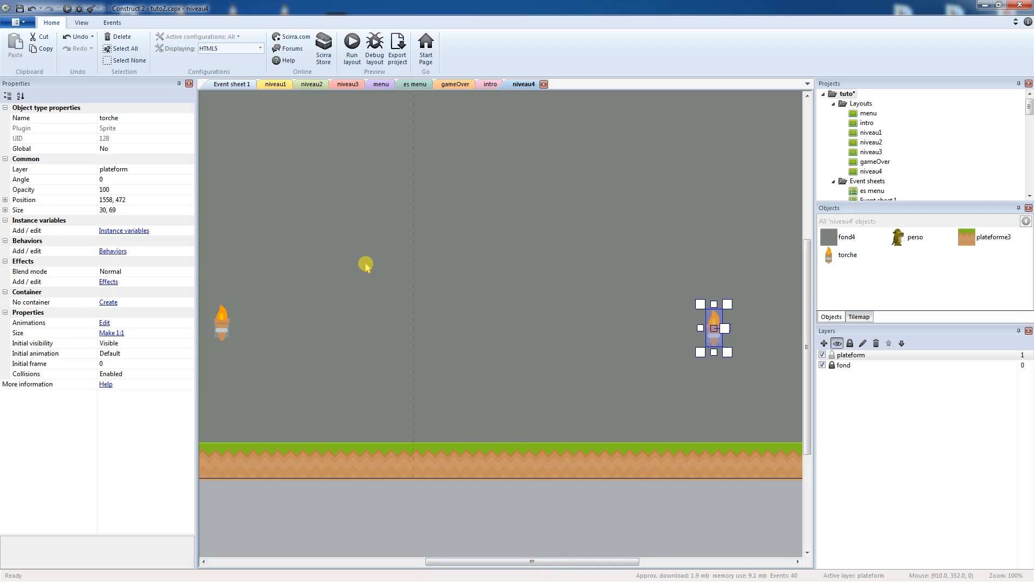
Add a new layer above the plateform layer and name it lumiere.
click(824, 343)
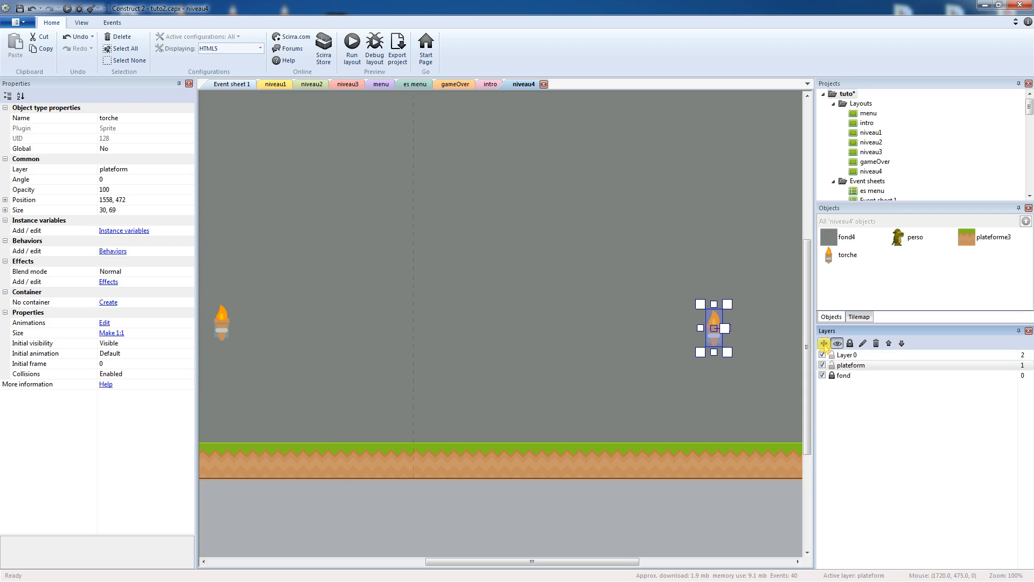
click(855, 356)
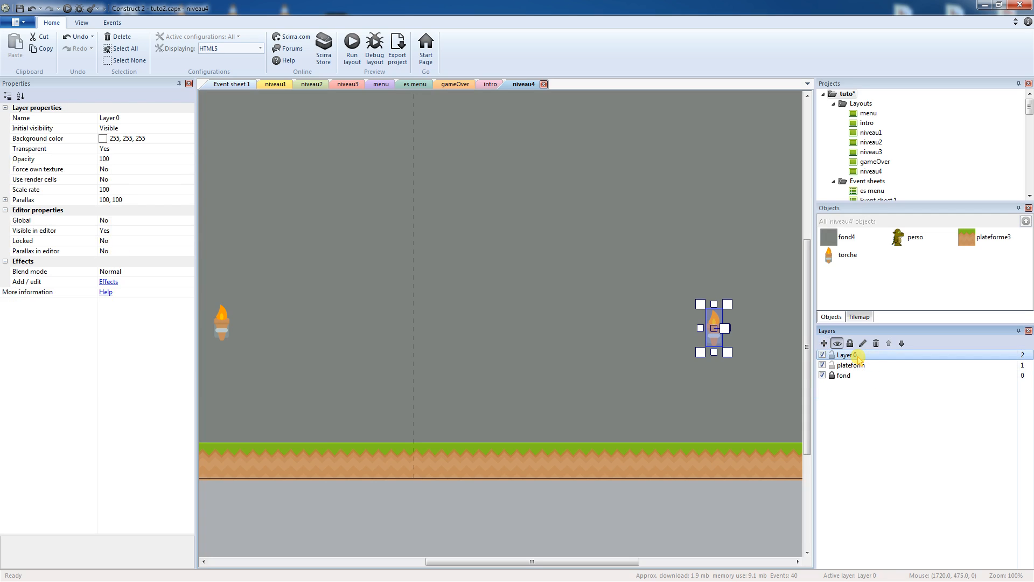
click(859, 357)
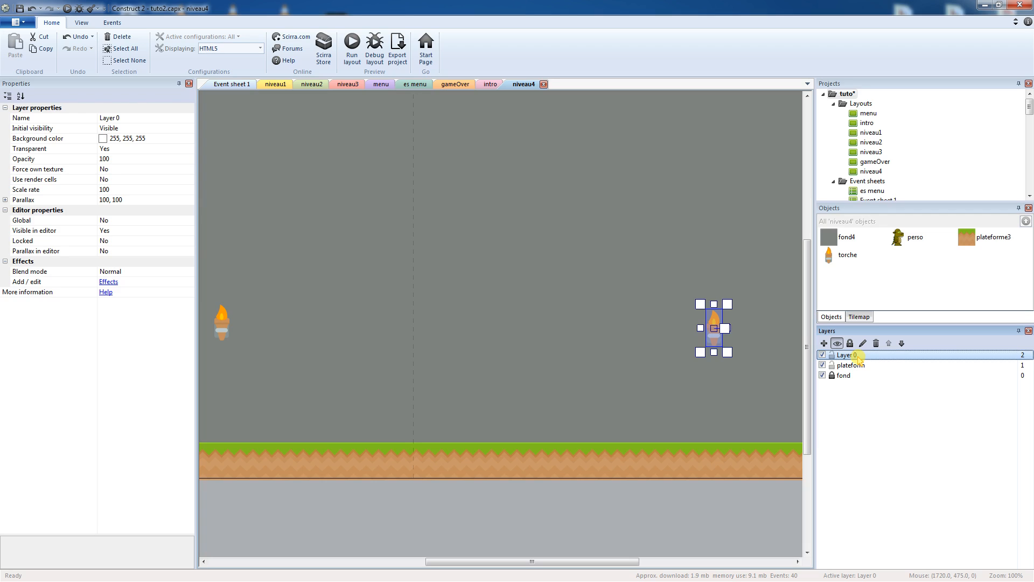
right_click(858, 356)
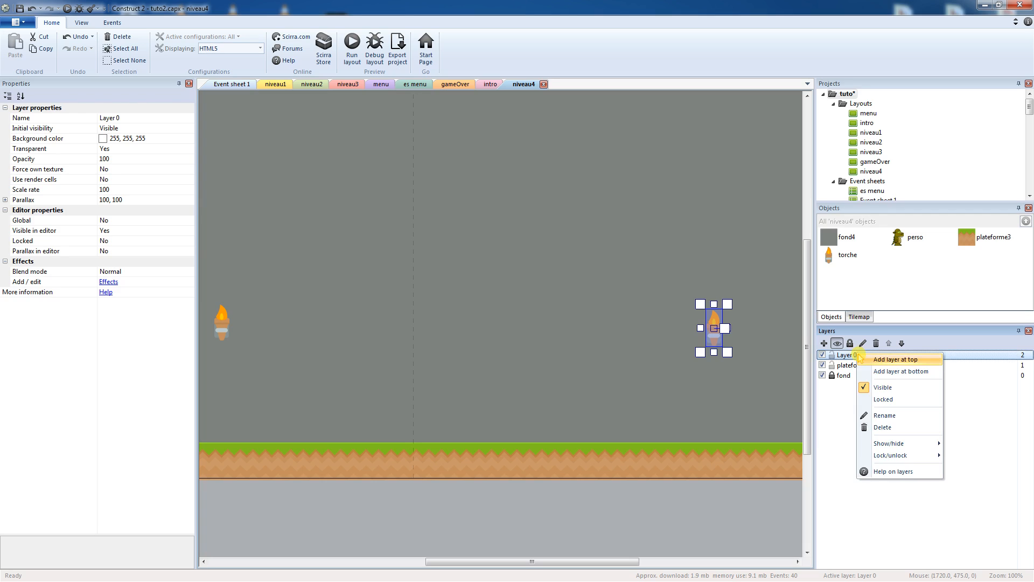
click(891, 416)
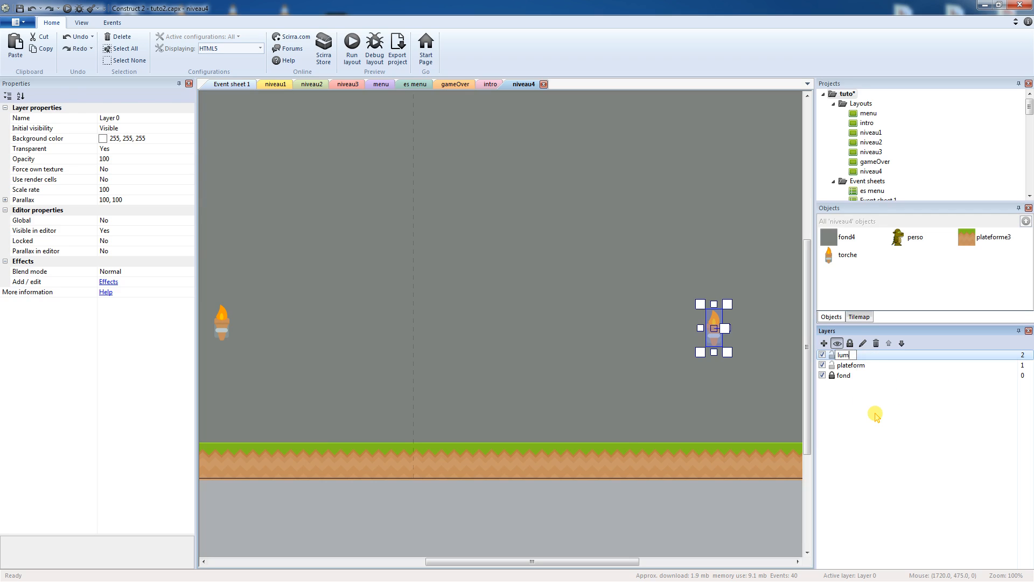
key(Return)
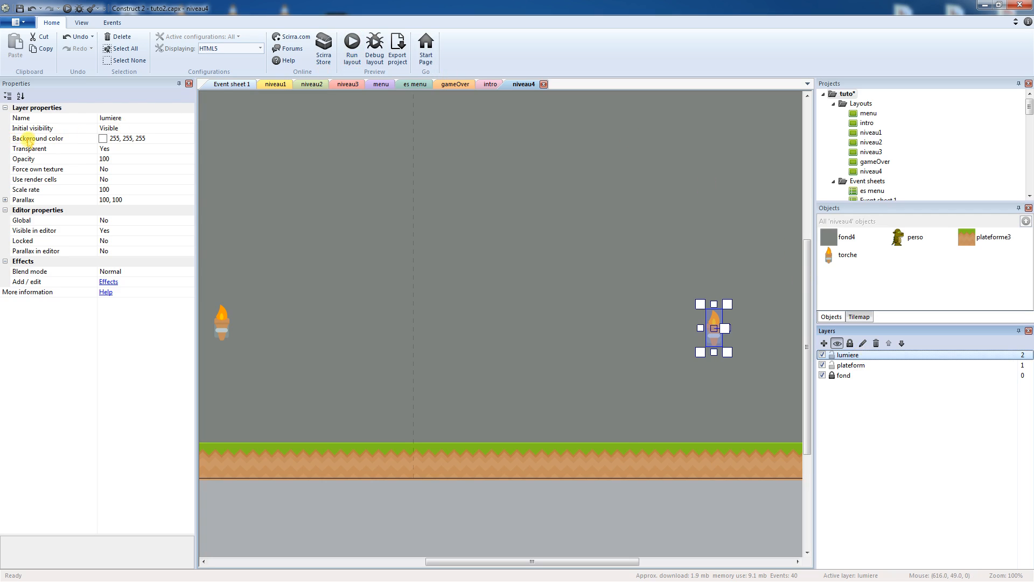
Set the lumiere layer's background color to black (0, 0, 0) and its Transparent property to No.
click(136, 139)
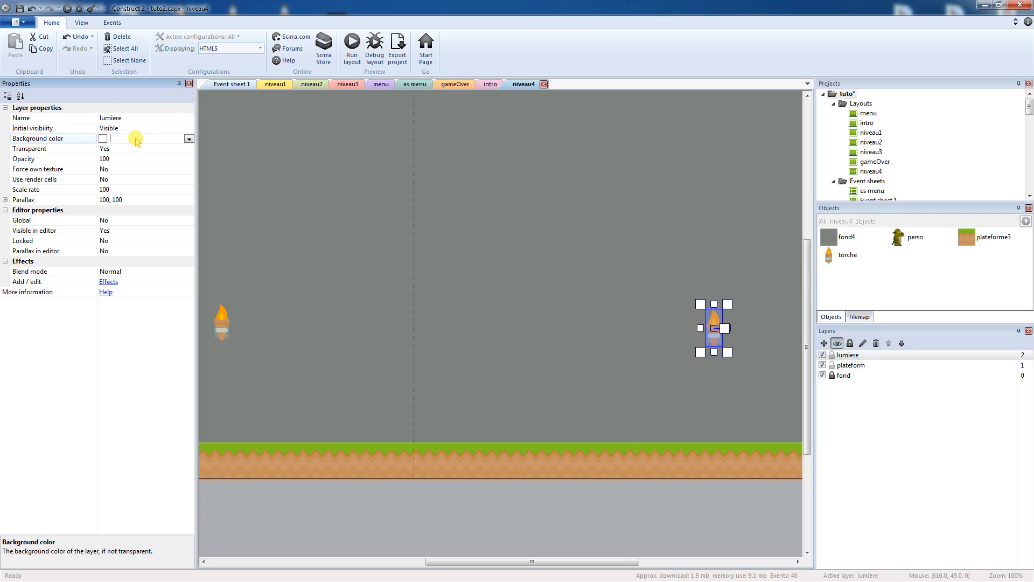
click(190, 139)
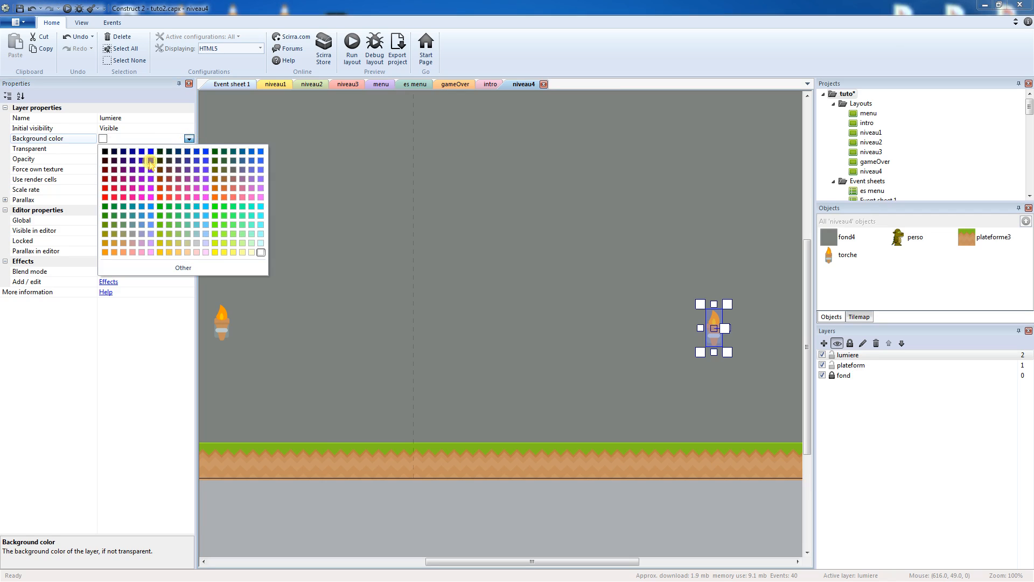
click(105, 152)
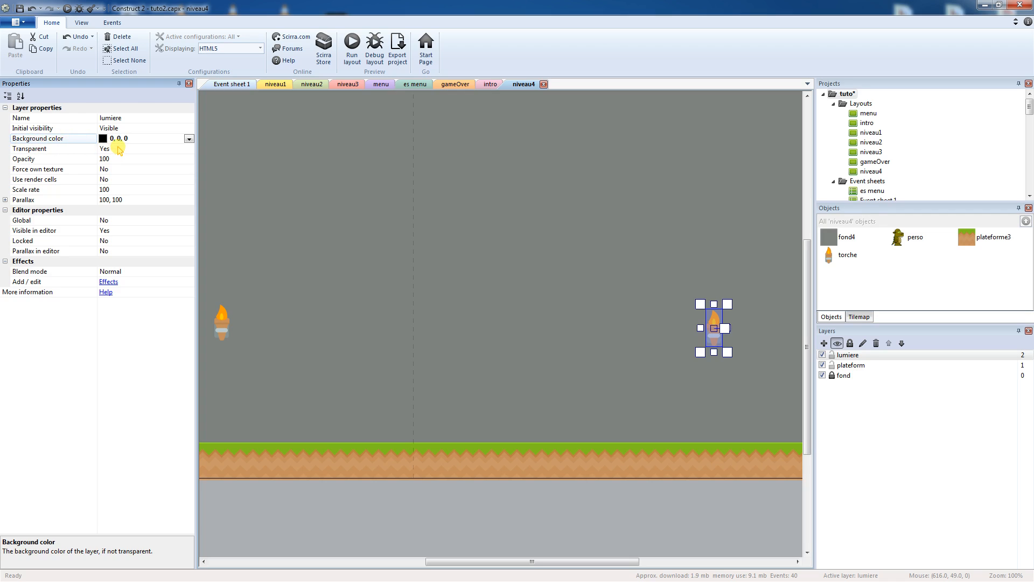
click(118, 148)
click(189, 149)
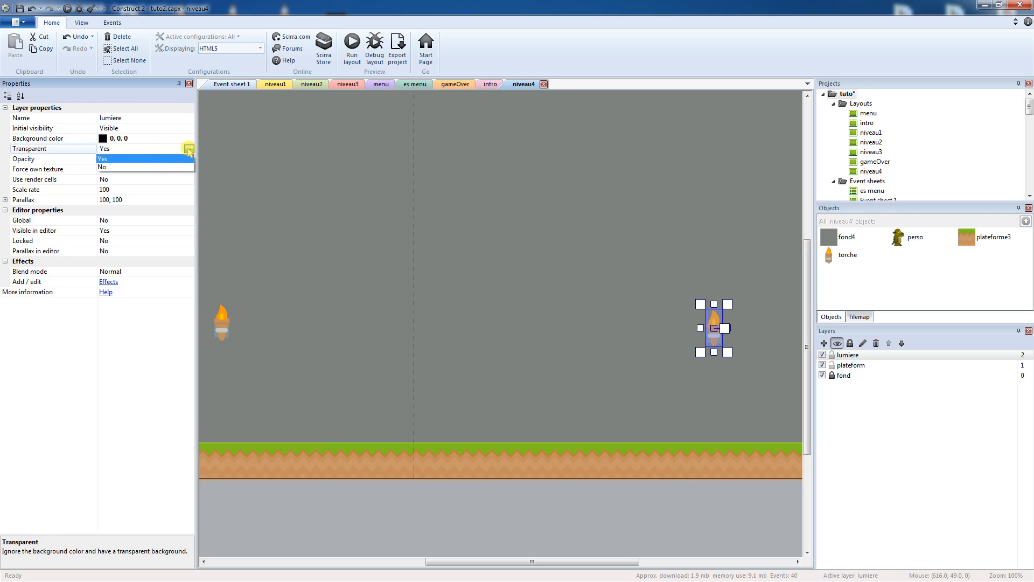
click(148, 167)
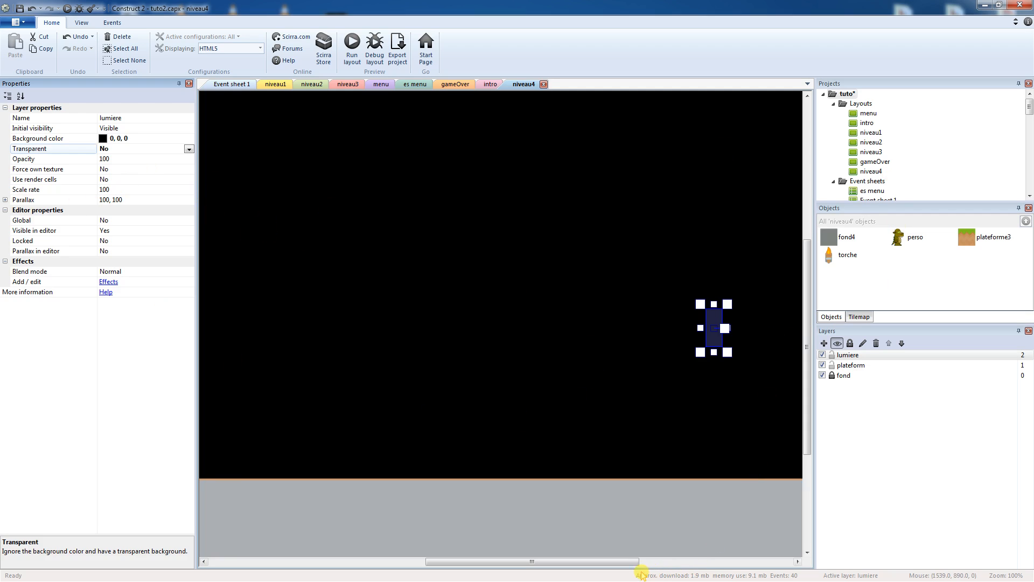
Add the Multiply blend effect to the lumiere layer.
drag(550, 566, 623, 536)
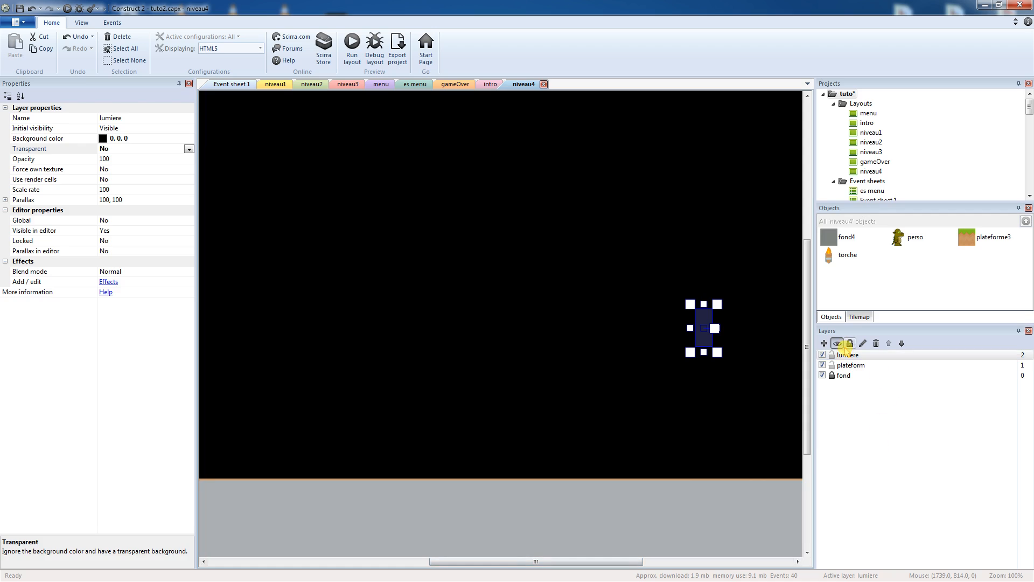
click(844, 355)
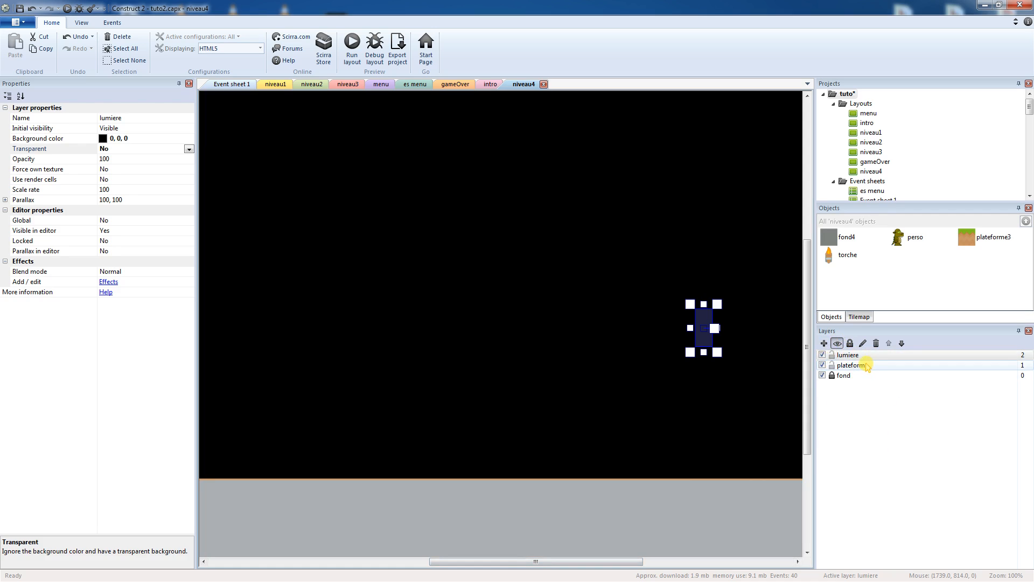
click(857, 356)
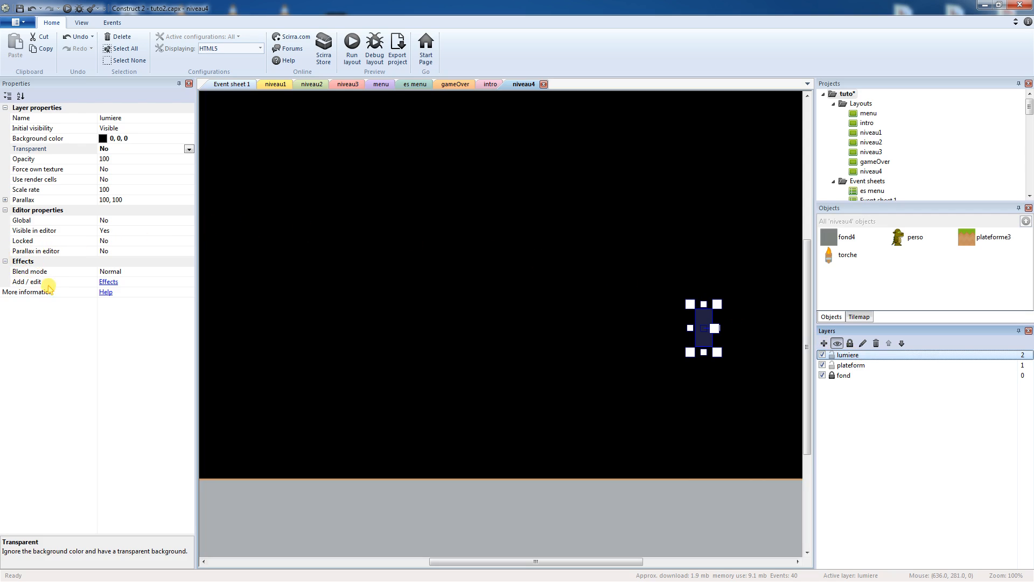
click(108, 282)
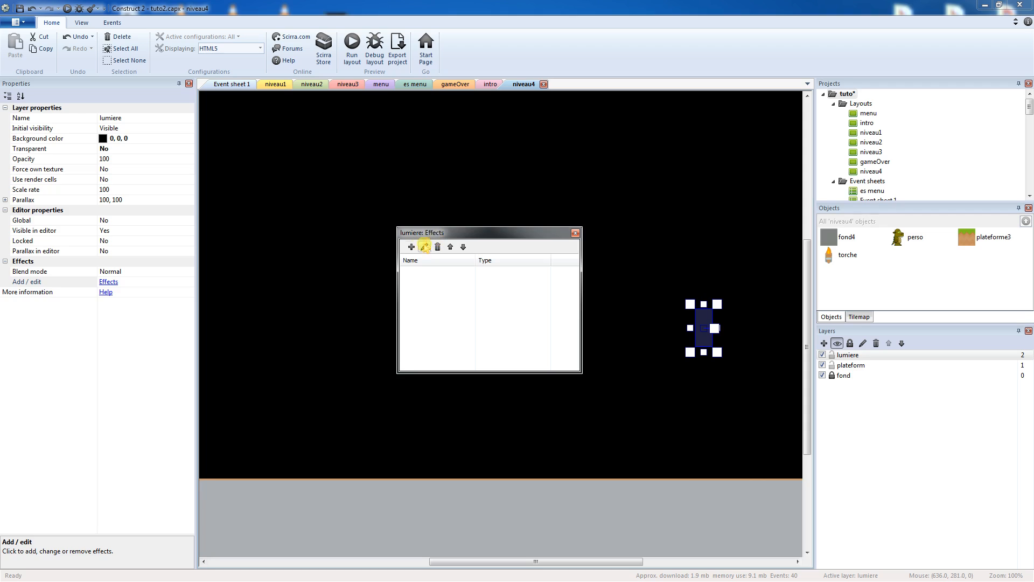
click(412, 247)
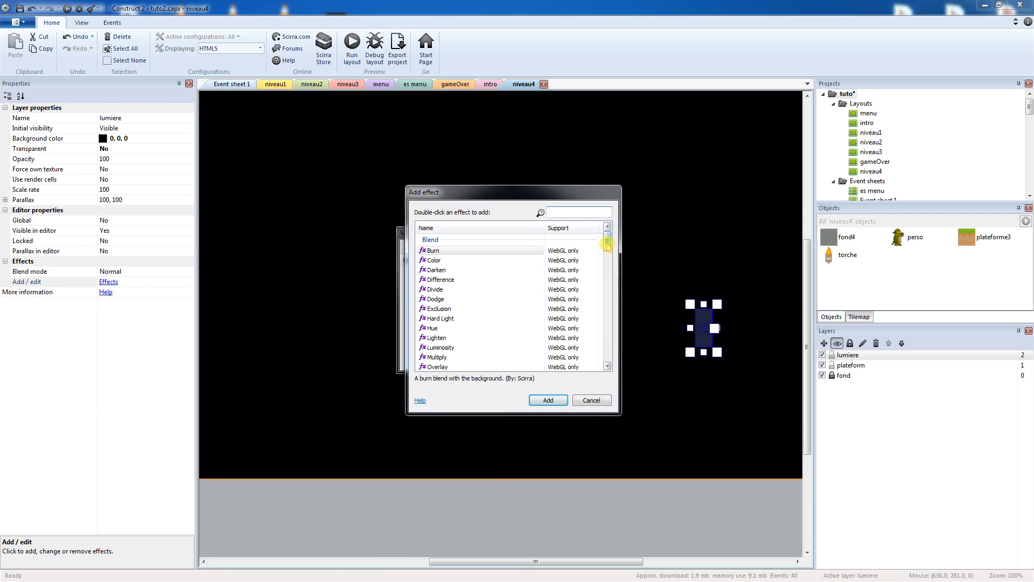
scroll(607, 244, down, 1)
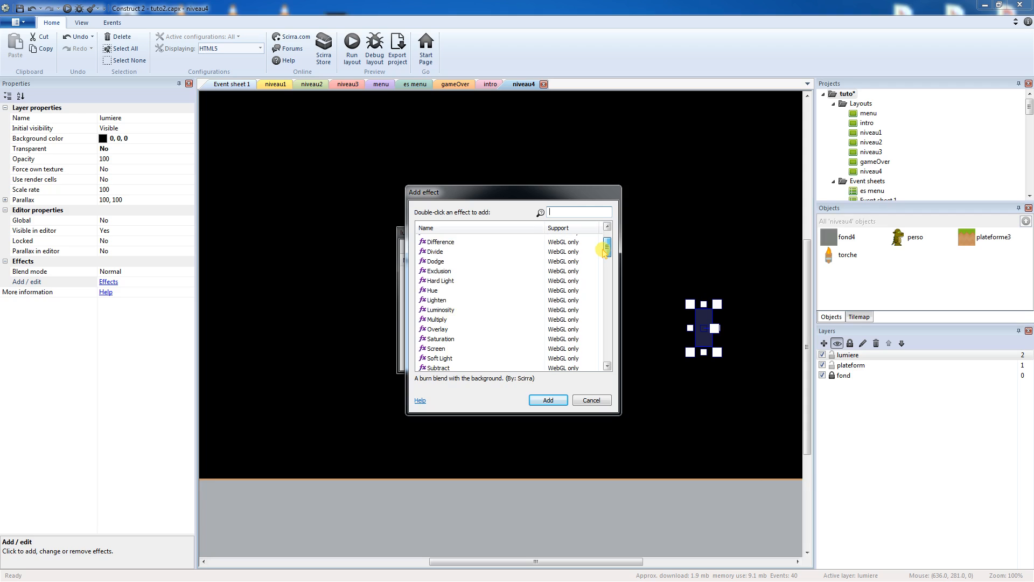
click(455, 319)
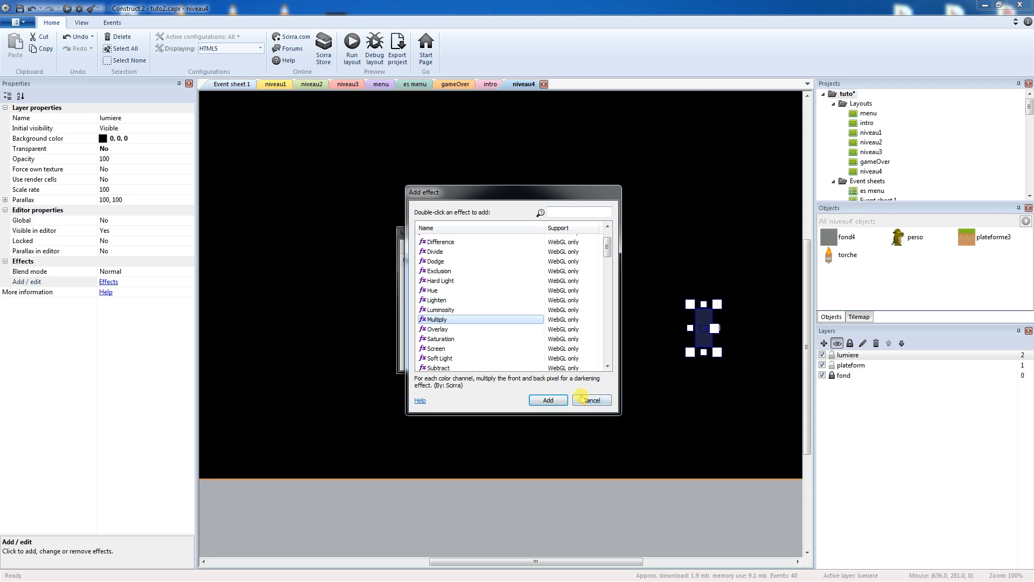
click(560, 401)
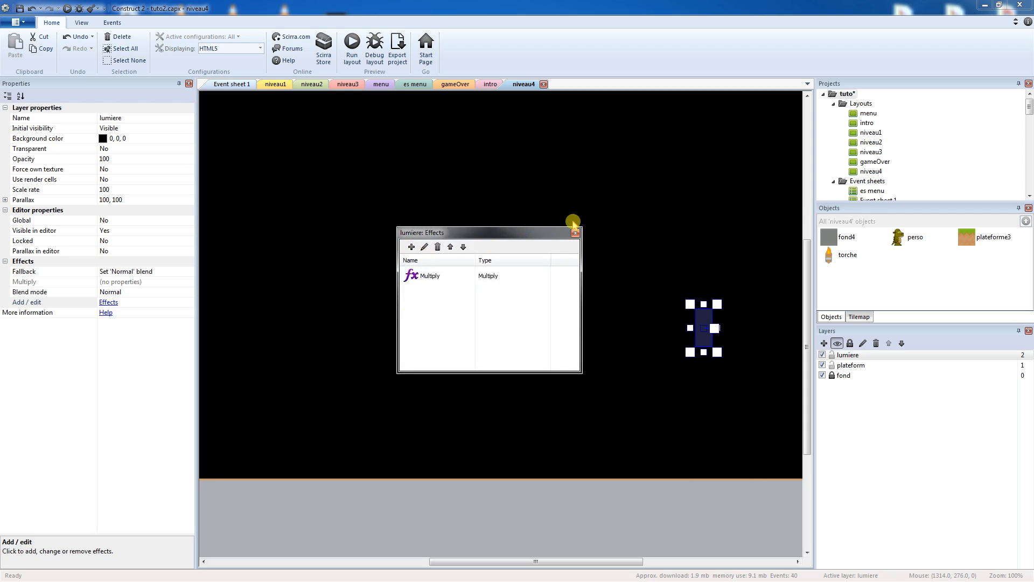
click(575, 232)
Insert a new Sprite object named lumiere on the lumiere layer, in the black area between the two torches.
right_click(359, 192)
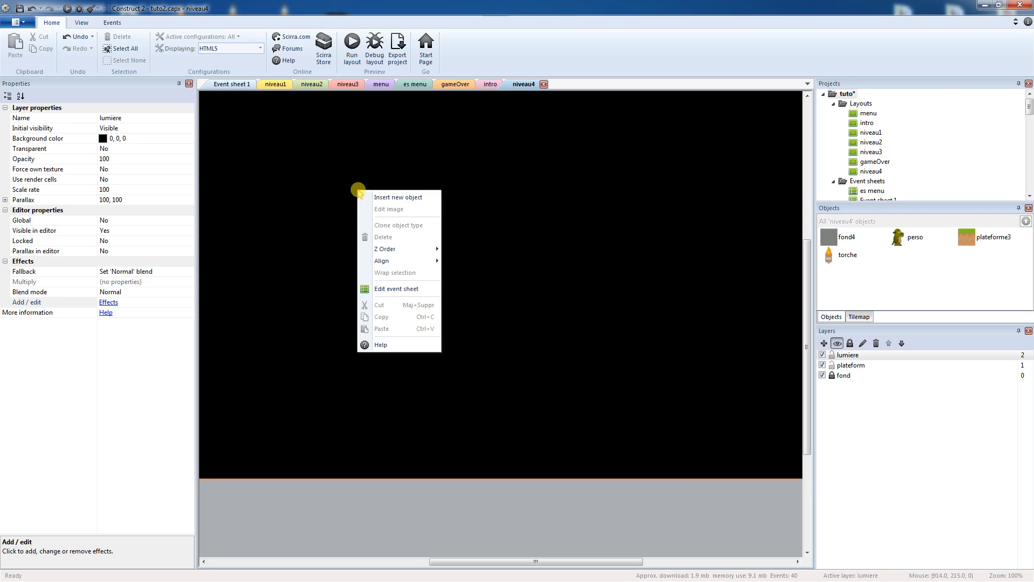
click(388, 197)
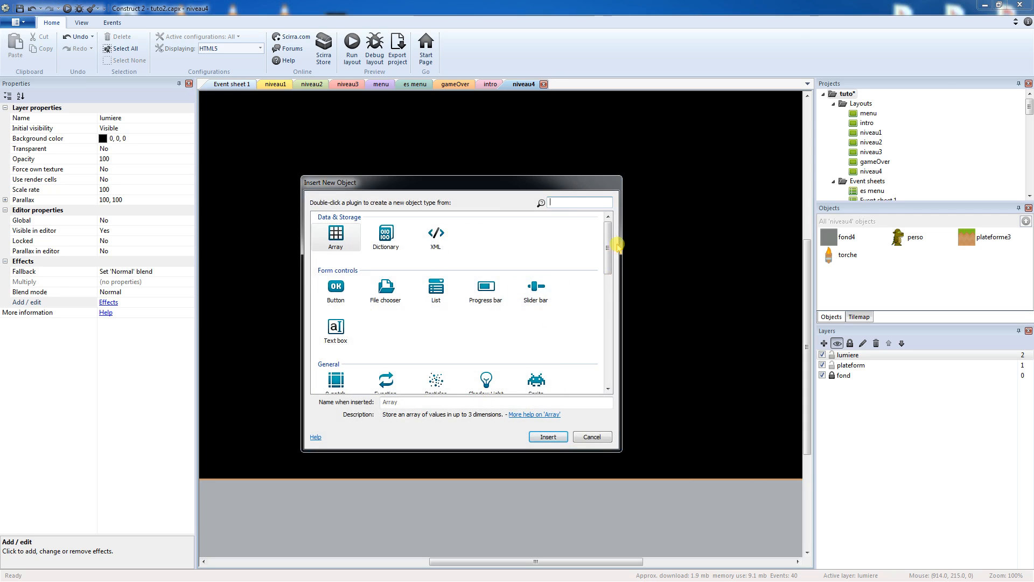
scroll(620, 246, down, 1)
click(536, 353)
click(431, 402)
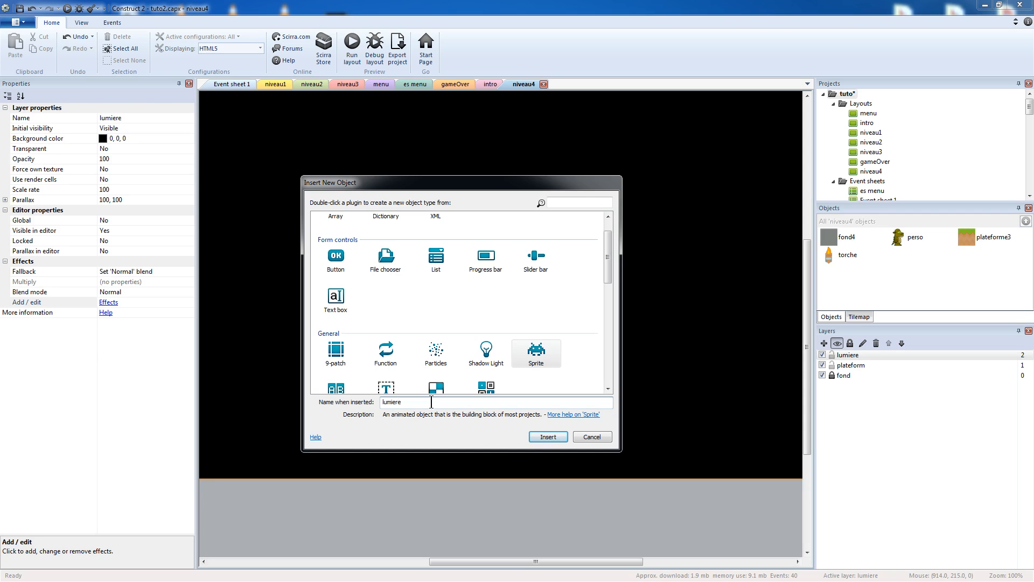
key(Return)
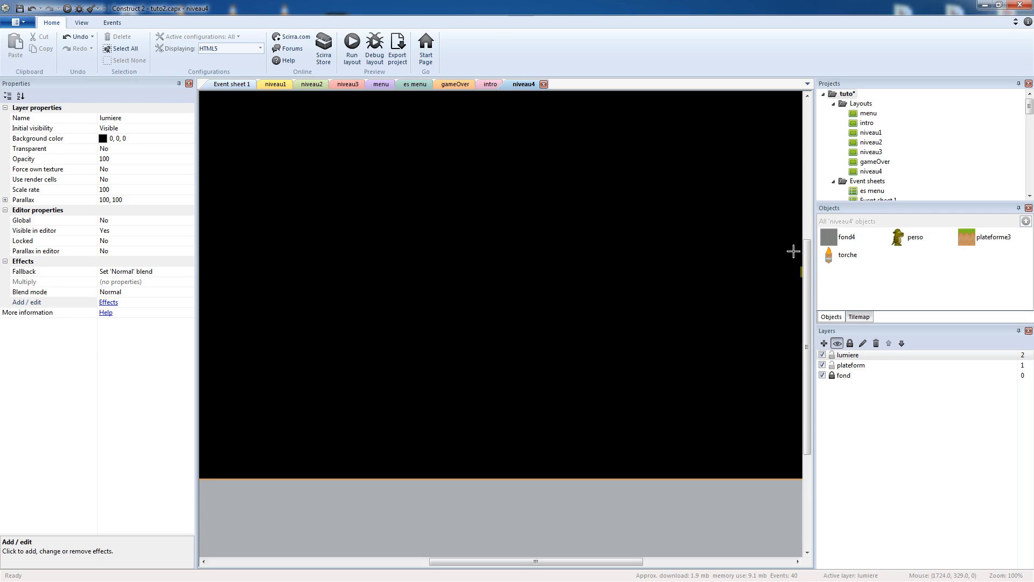
click(541, 230)
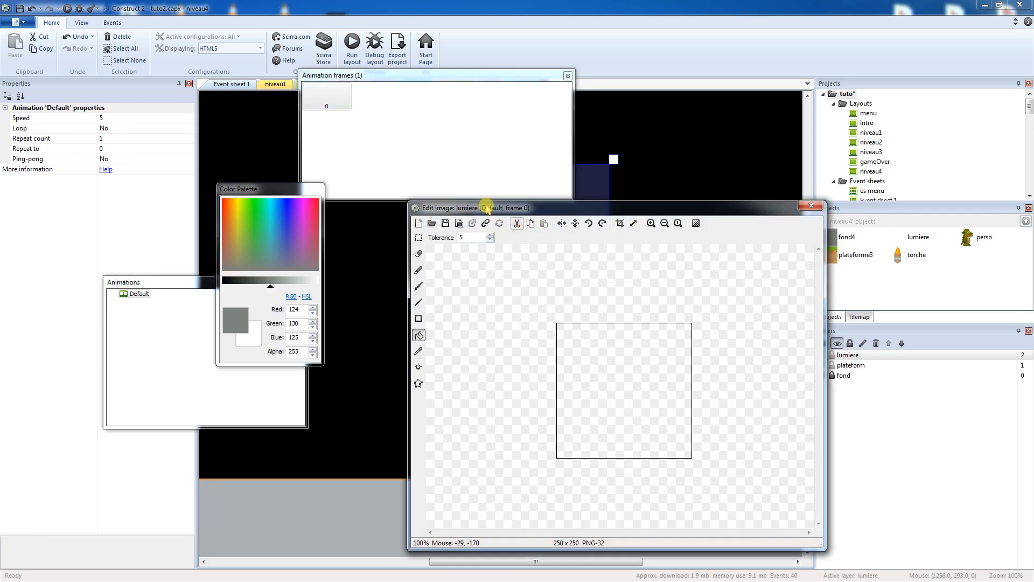
Load lumiere.png from the ressources tuto folder into the lumiere sprite's first frame.
click(431, 223)
drag(765, 272, 772, 391)
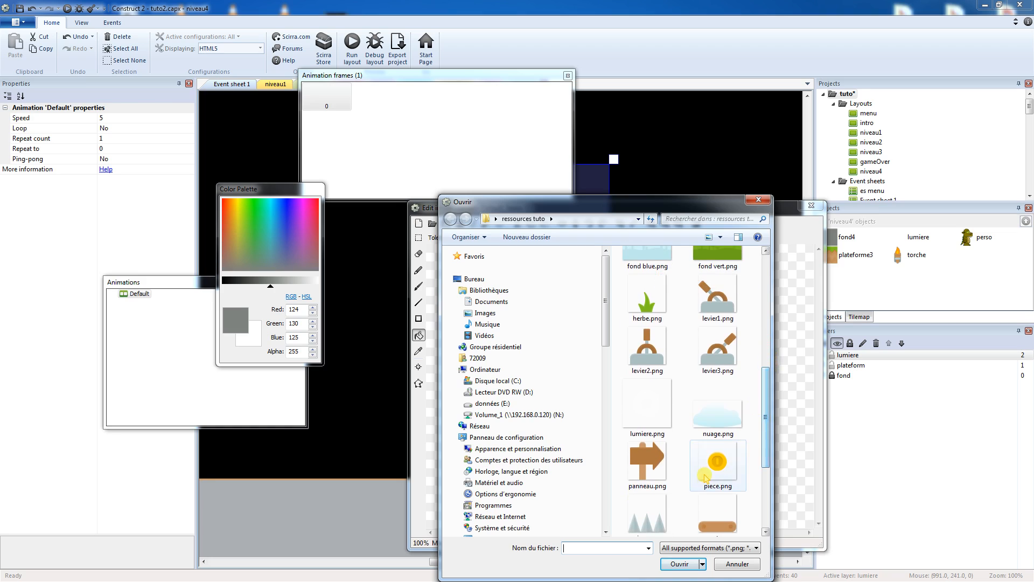
click(656, 399)
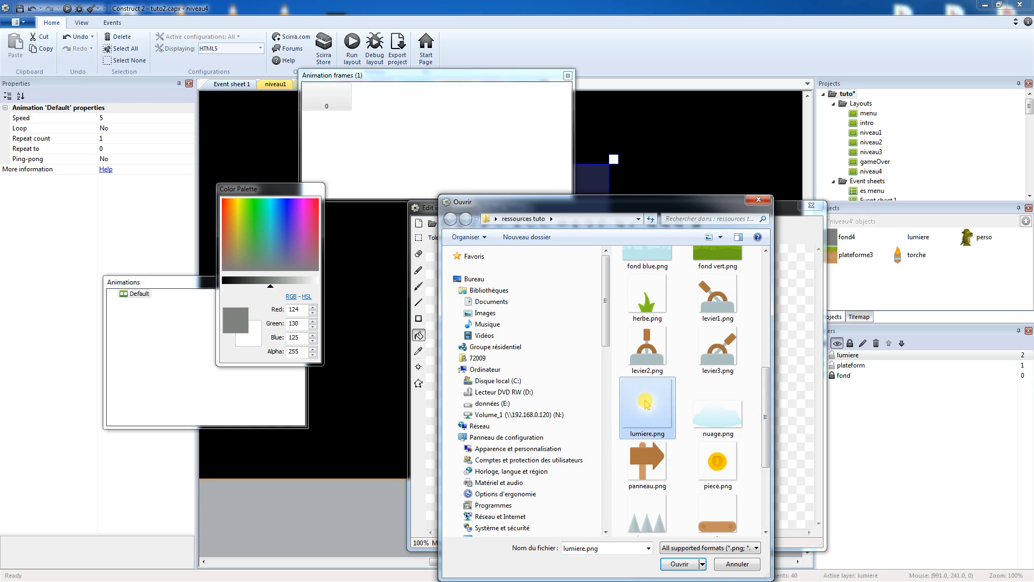
click(678, 564)
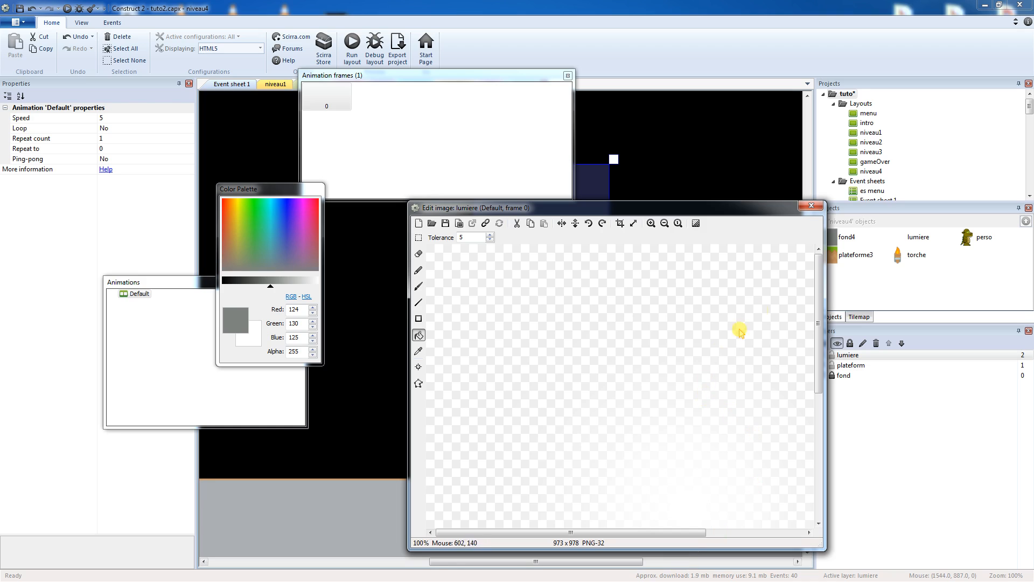
Close the image editor and centre the lumiere sprite over the first torch, at about 643, 456.
drag(818, 323, 818, 373)
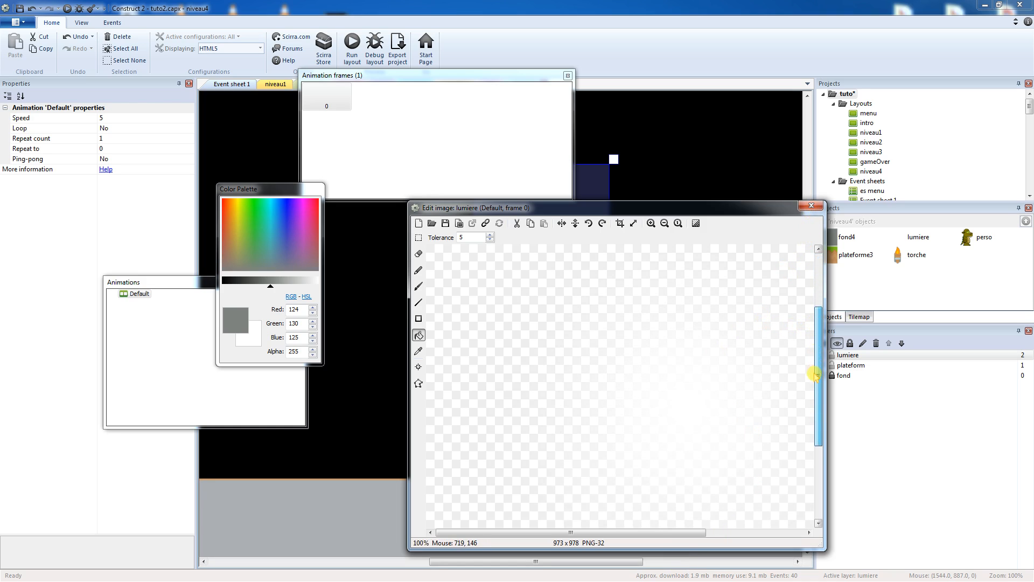
click(812, 206)
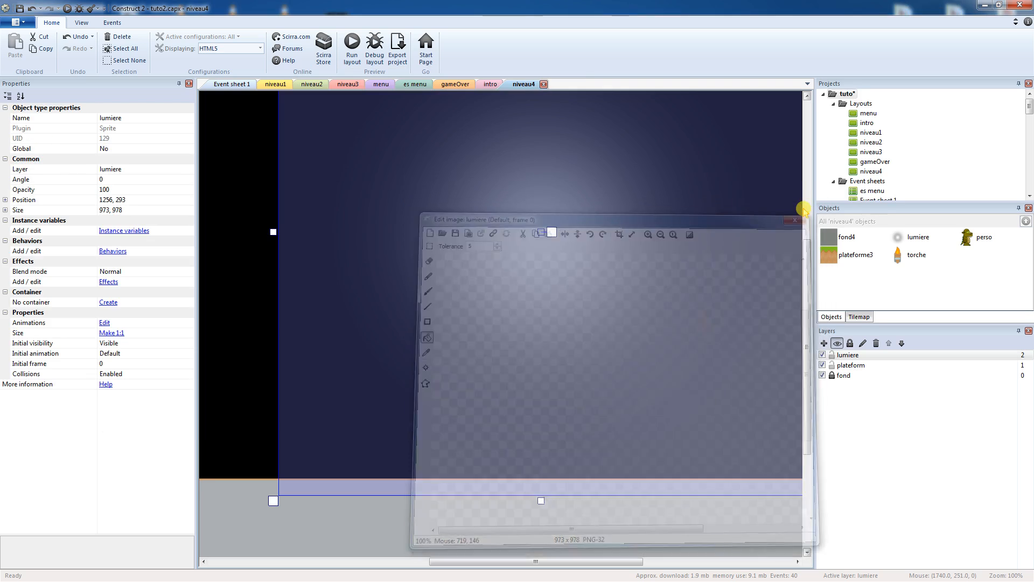
drag(581, 330, 548, 340)
drag(496, 564, 431, 564)
drag(662, 345, 390, 394)
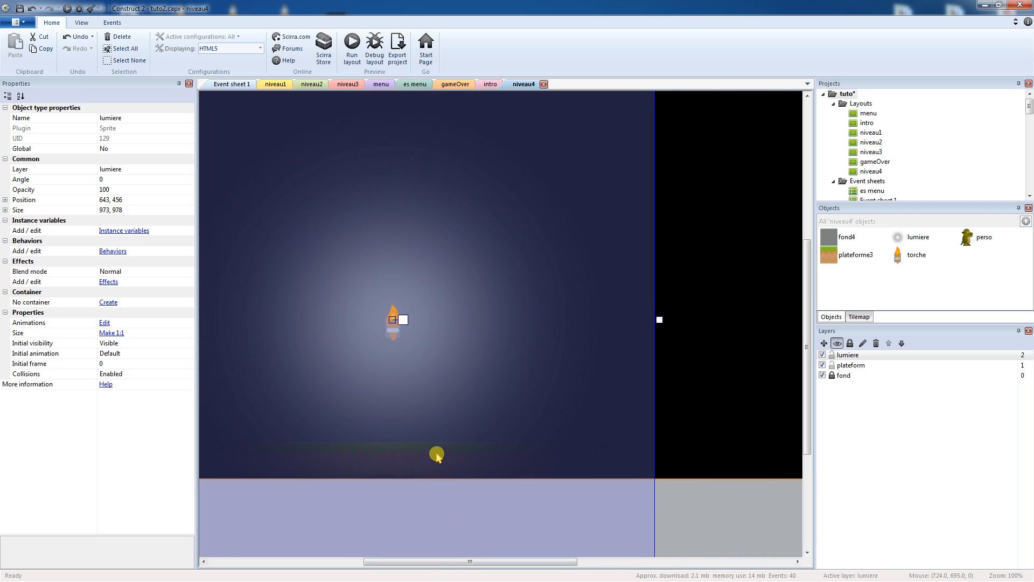
Place a copy of the lumiere sprite centred over the second torch, at about 1559, 465.
ctrl+drag(449, 408, 722, 413)
click(270, 358)
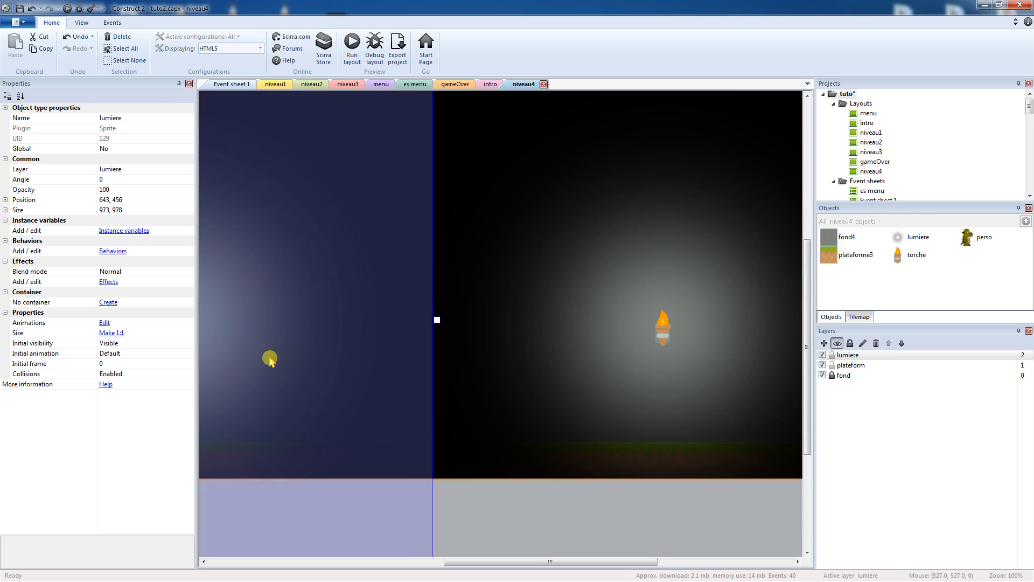
click(680, 341)
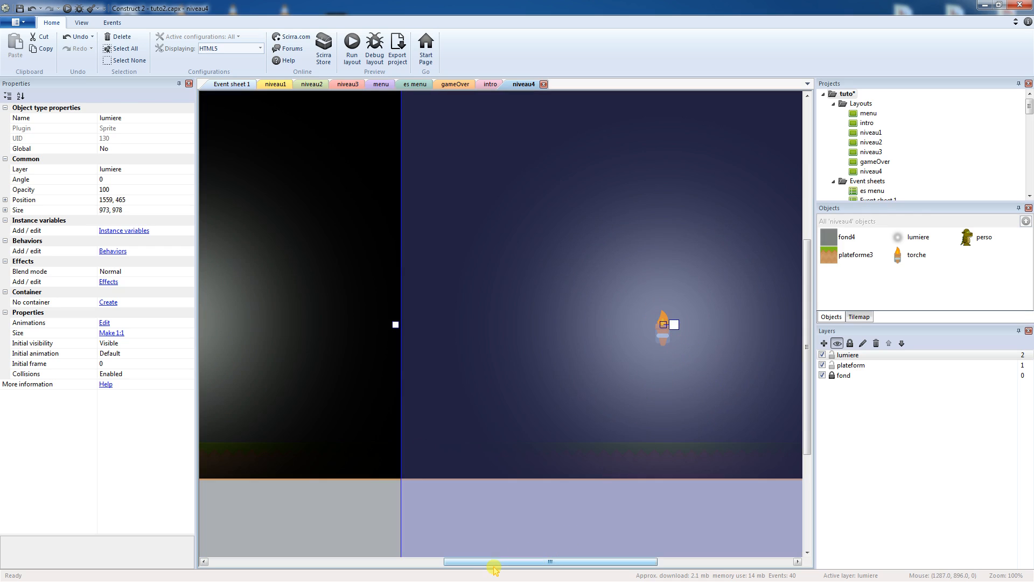
Set the lumiere layer's opacity to 85.
drag(497, 566, 361, 547)
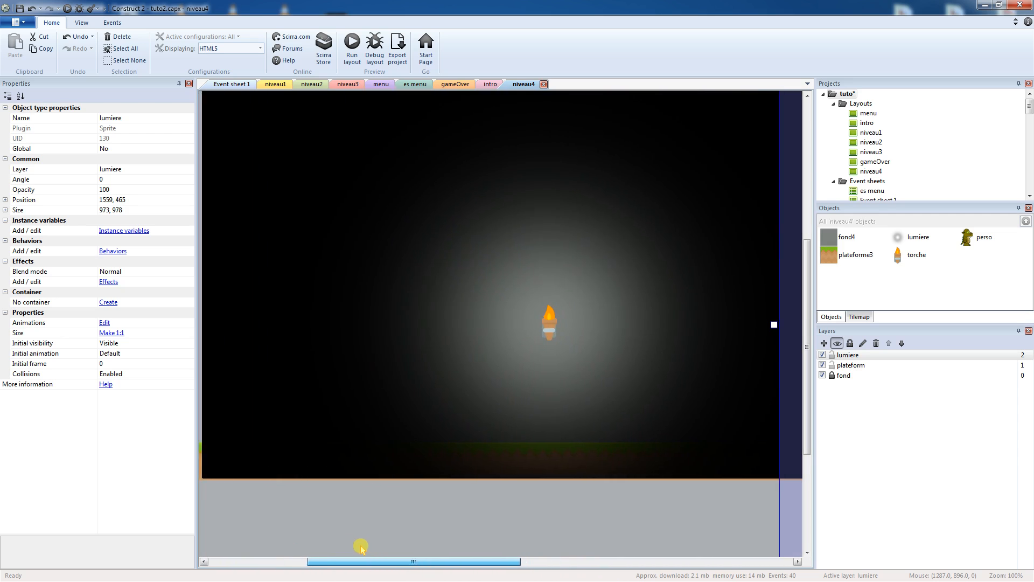
click(877, 355)
click(105, 159)
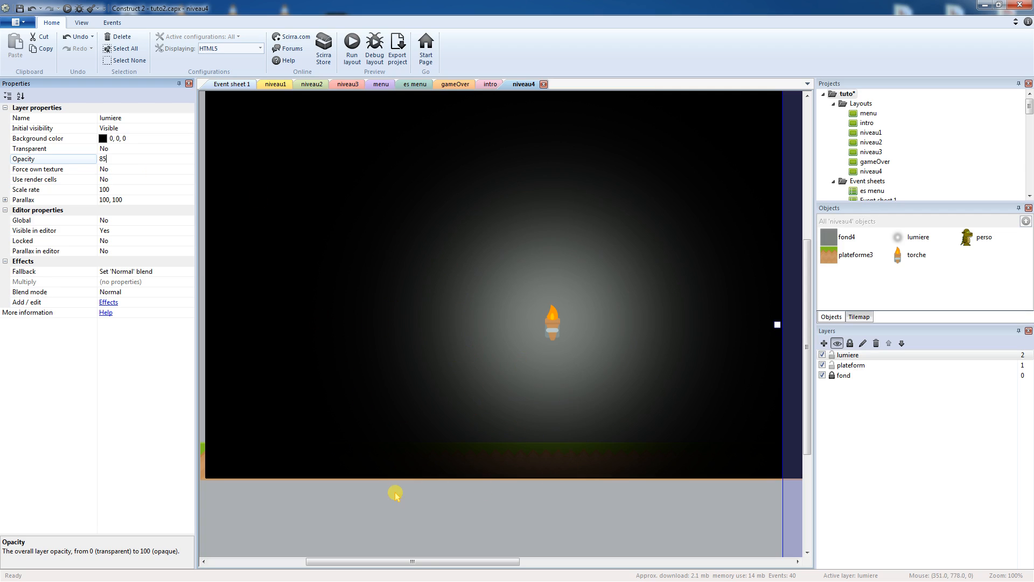
click(141, 413)
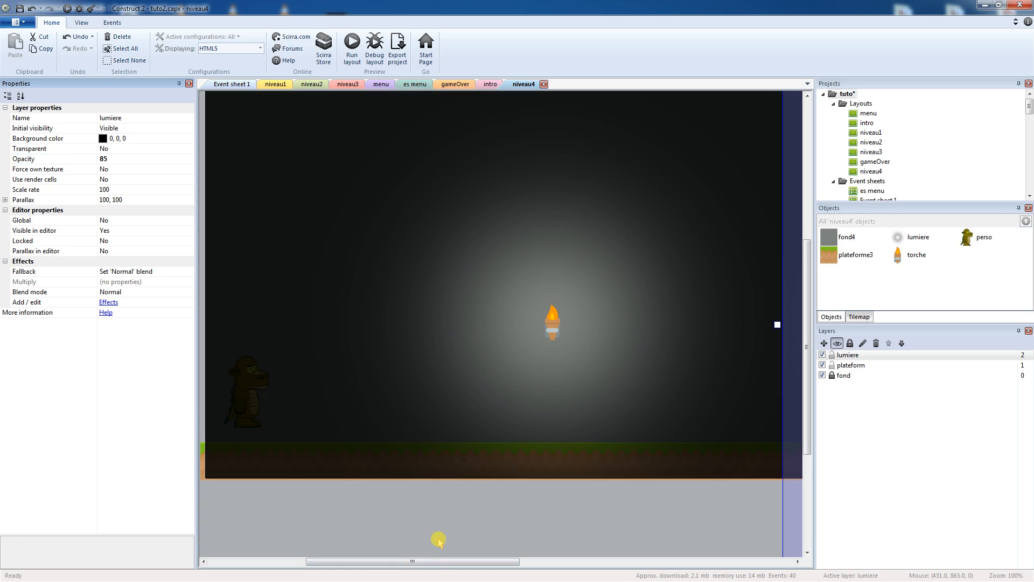
drag(444, 561, 392, 561)
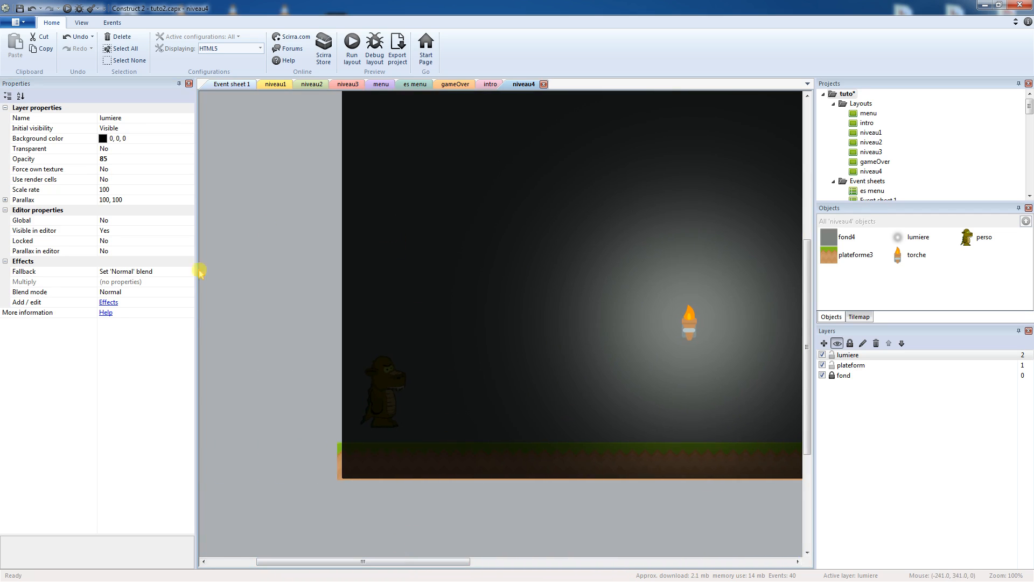
Run the niveau4 layout in the browser and walk perso back and forth past both torches to check the lighting.
click(352, 44)
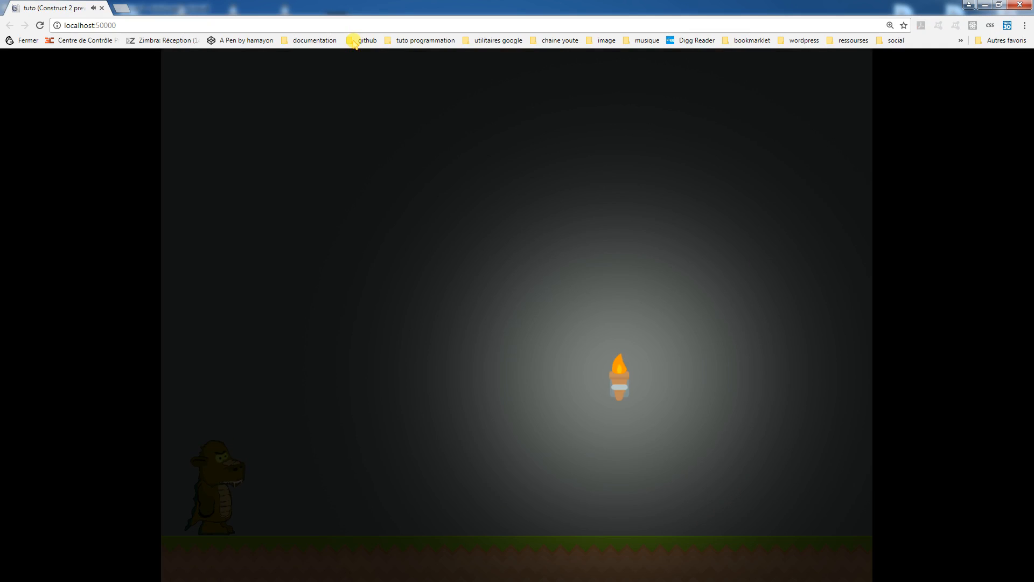
key(Right)
key(Left)
key(Right)
key(Right)
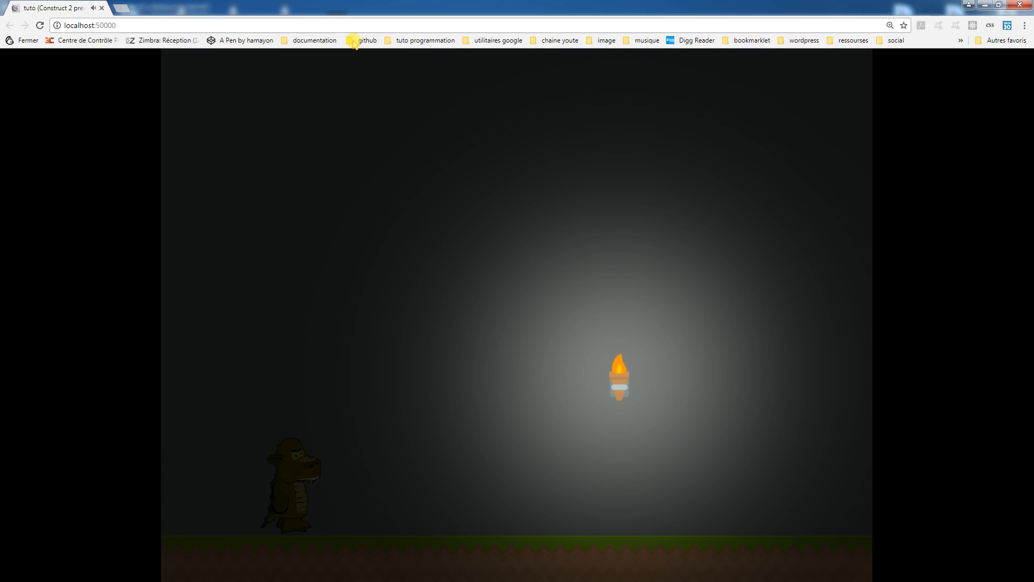
key(Left)
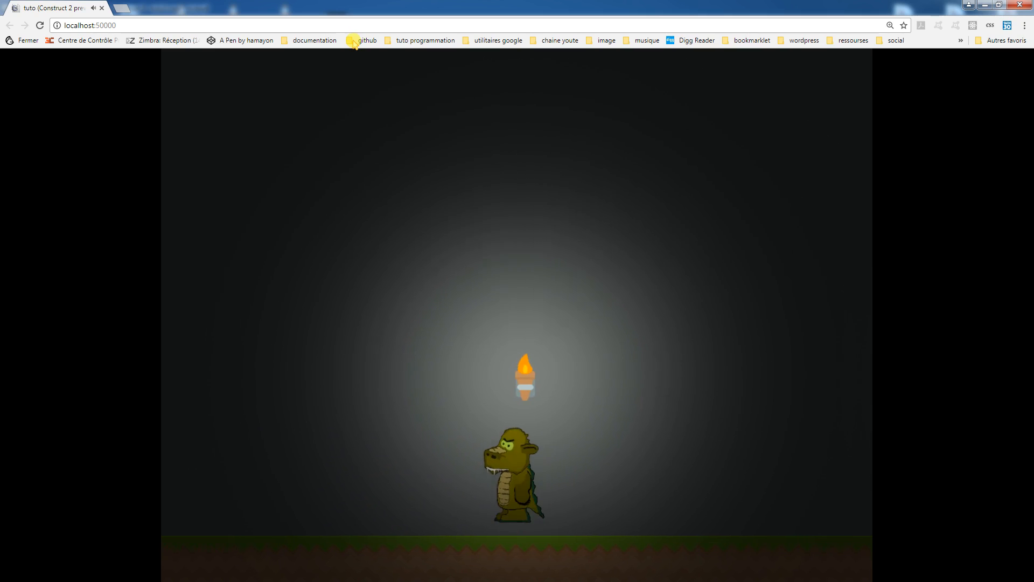
key(Right)
key(Right)
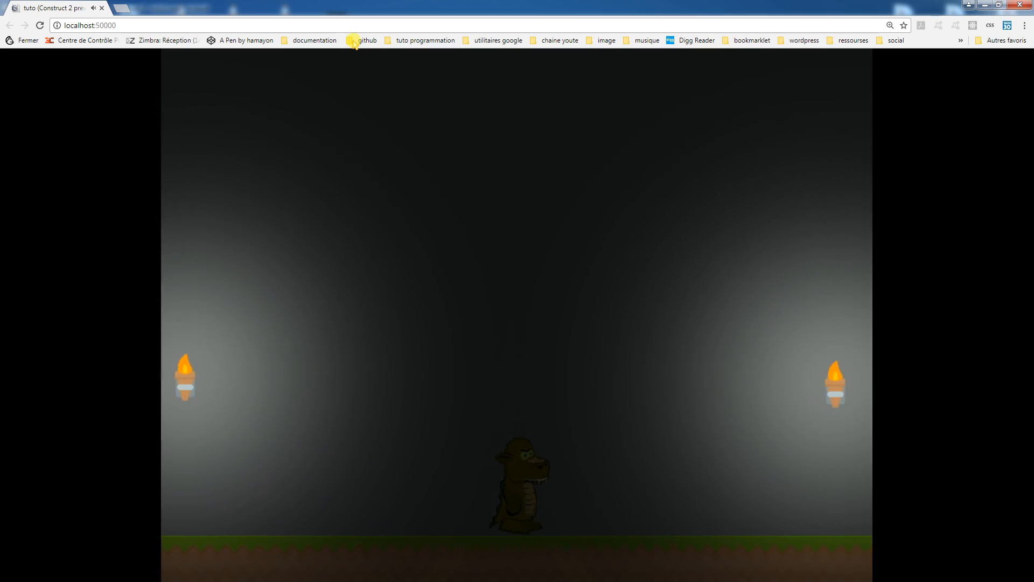
key(Right)
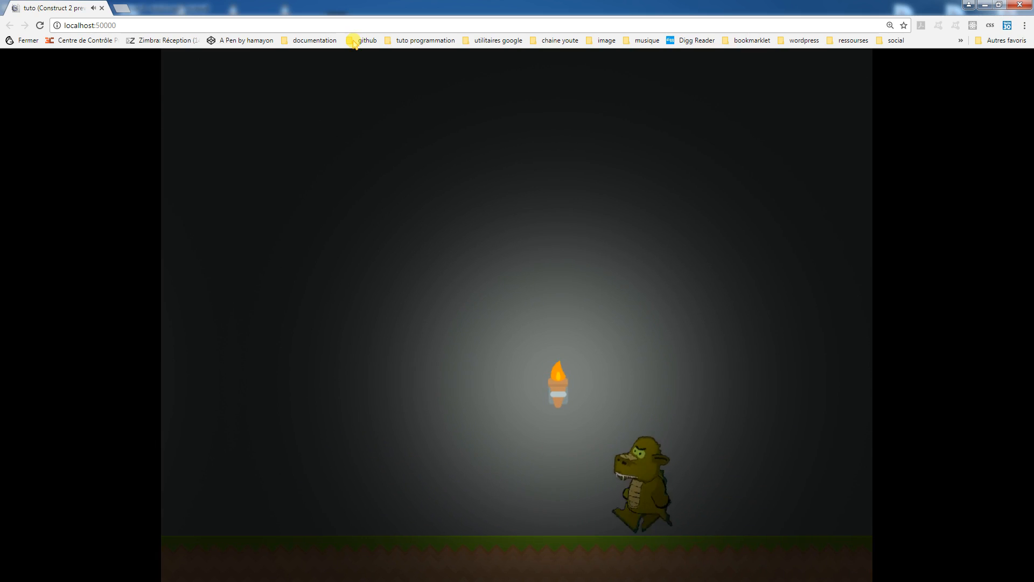
key(Left)
key(Left)
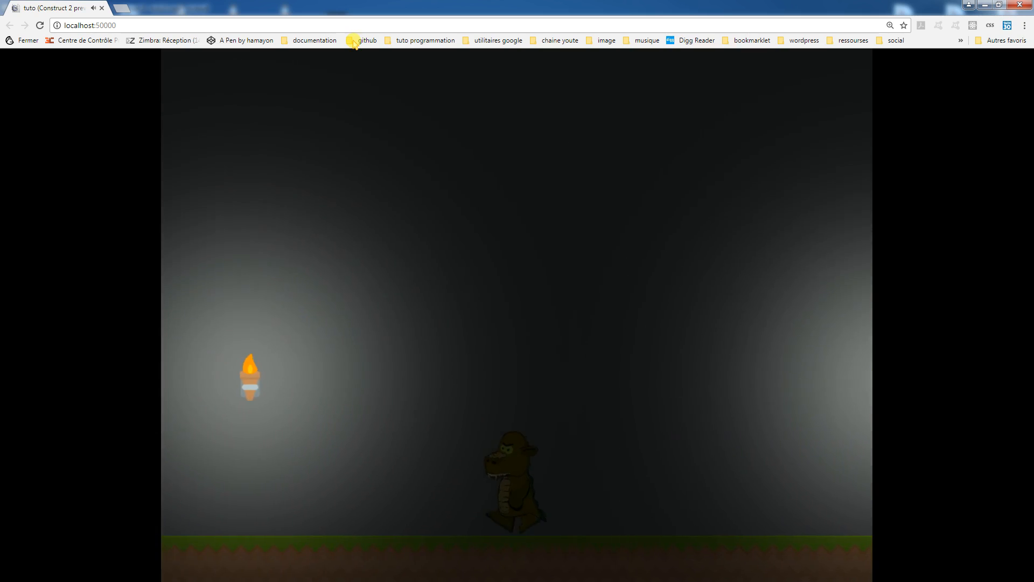
key(Left)
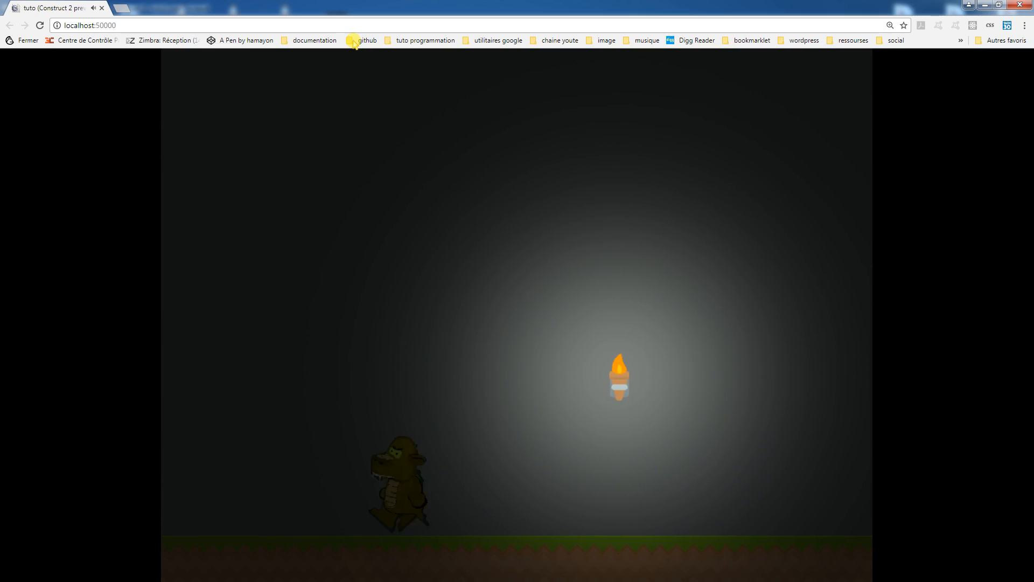
key(Right)
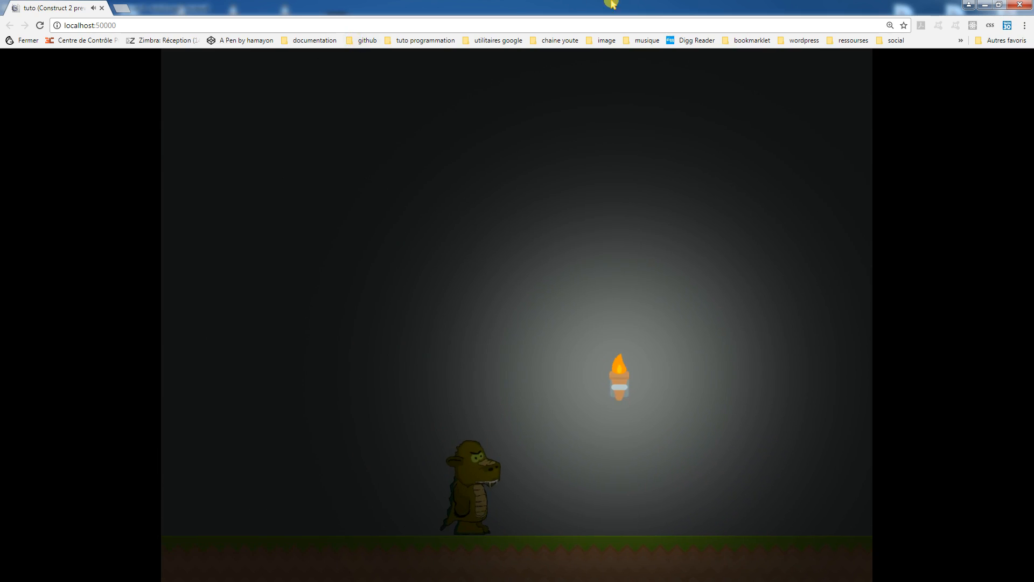
key(Right)
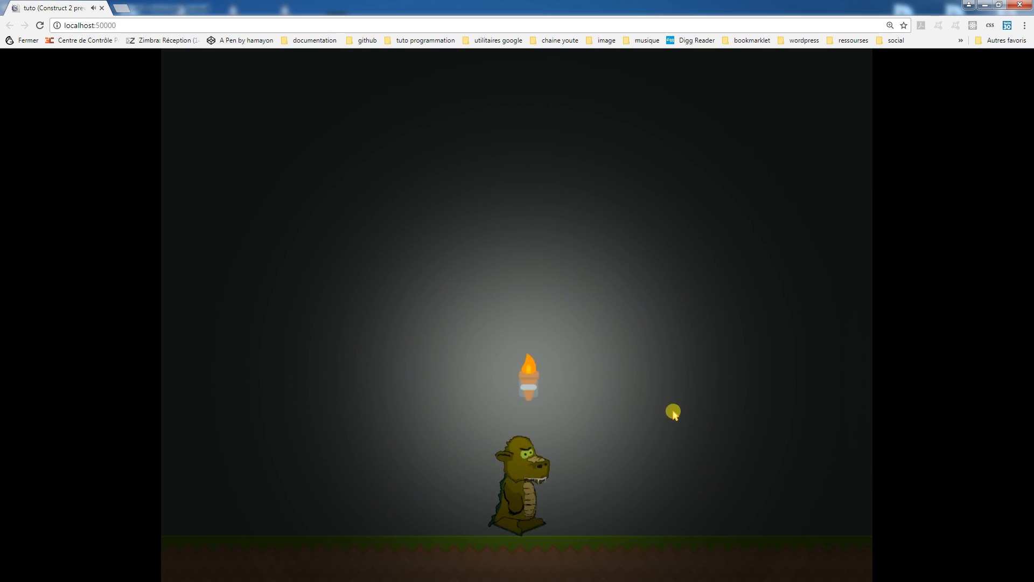
key(Right)
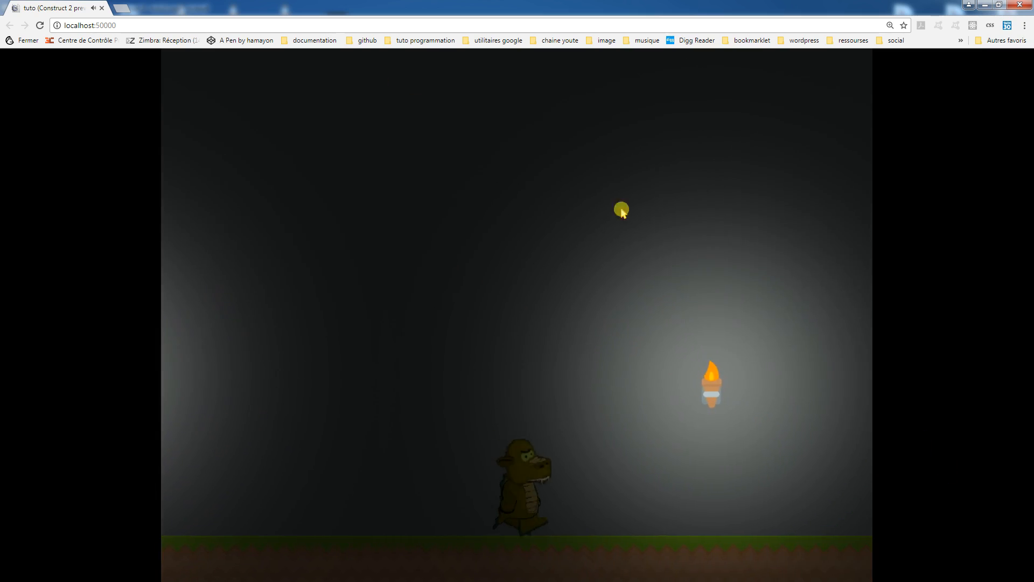
key(Right)
key(Left)
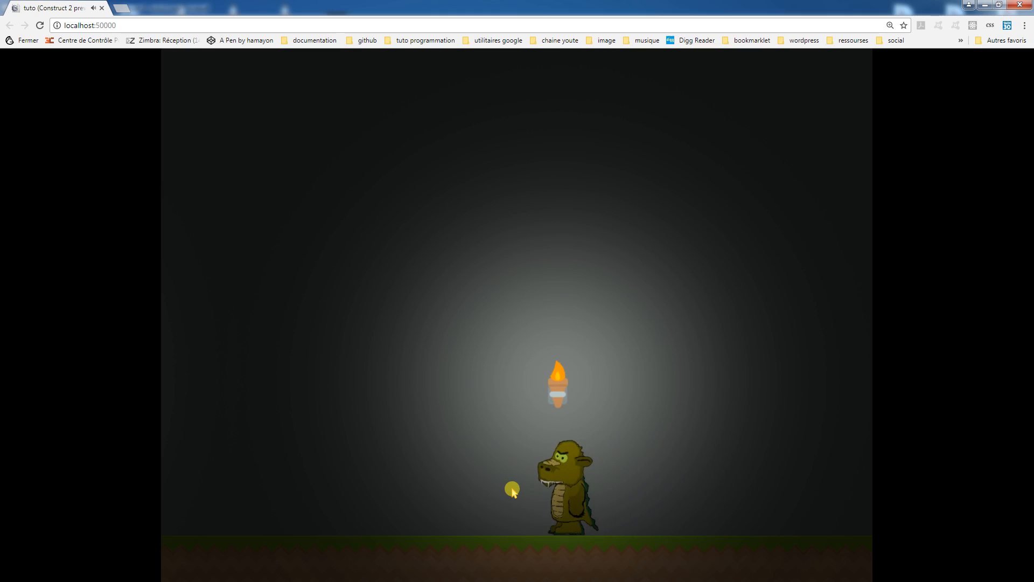
key(Left)
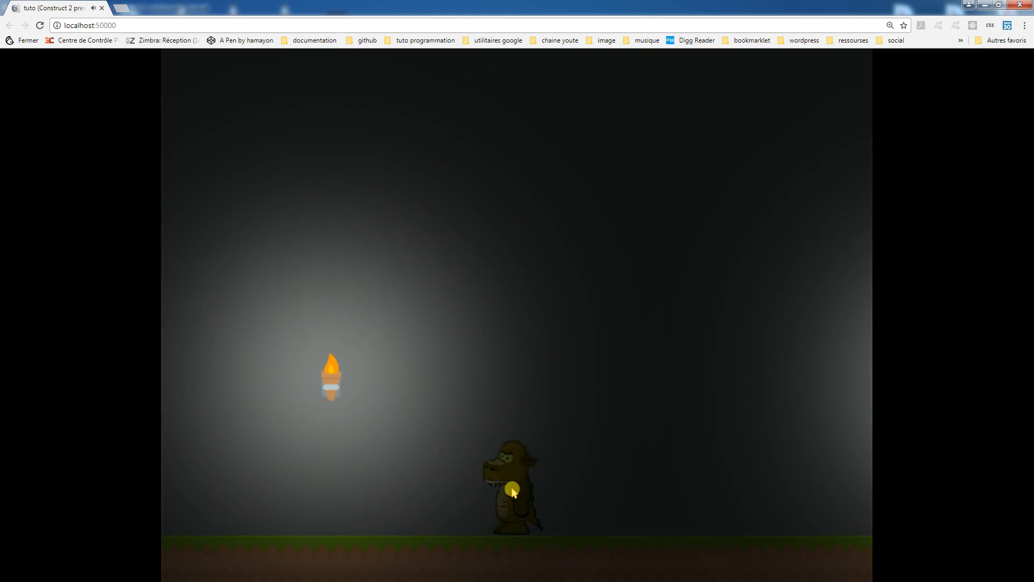
key(Left)
key(Right)
key(Left)
key(Right)
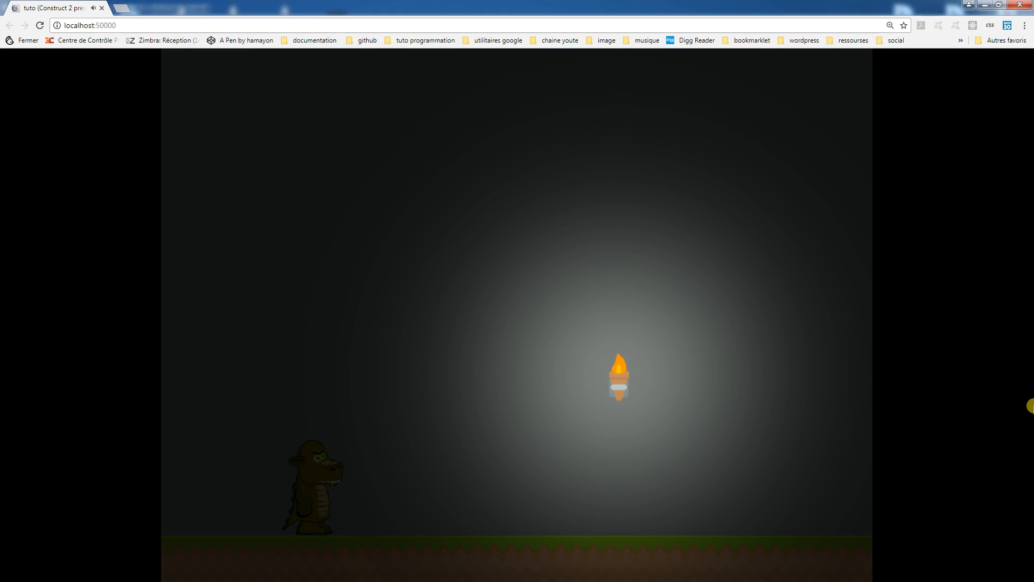